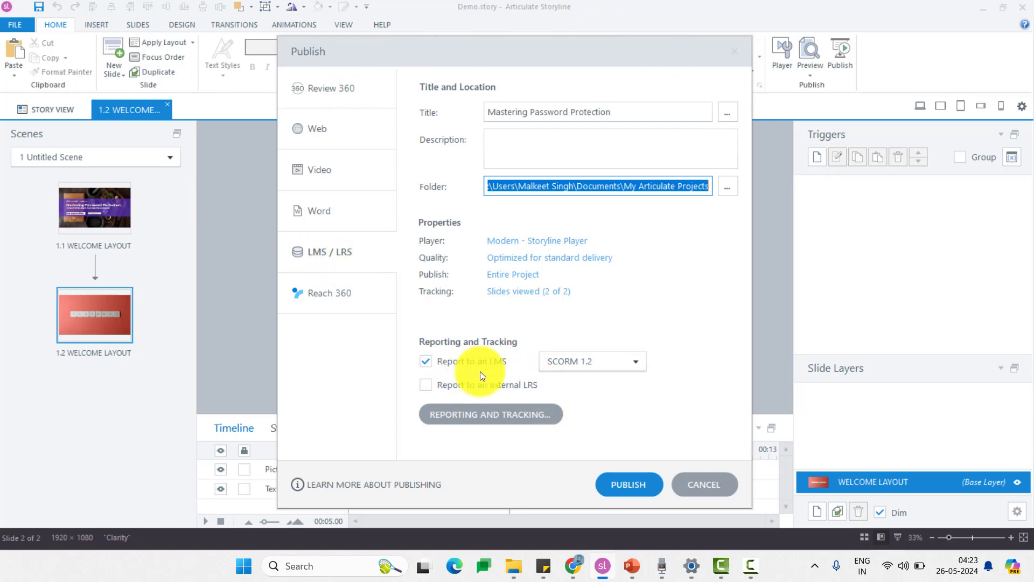
- Confirm SCORM 1.2 as the LMS reporting standard and bring up Reporting and Tracking options
{"action": "left_click", "coordinate": [643, 363]}
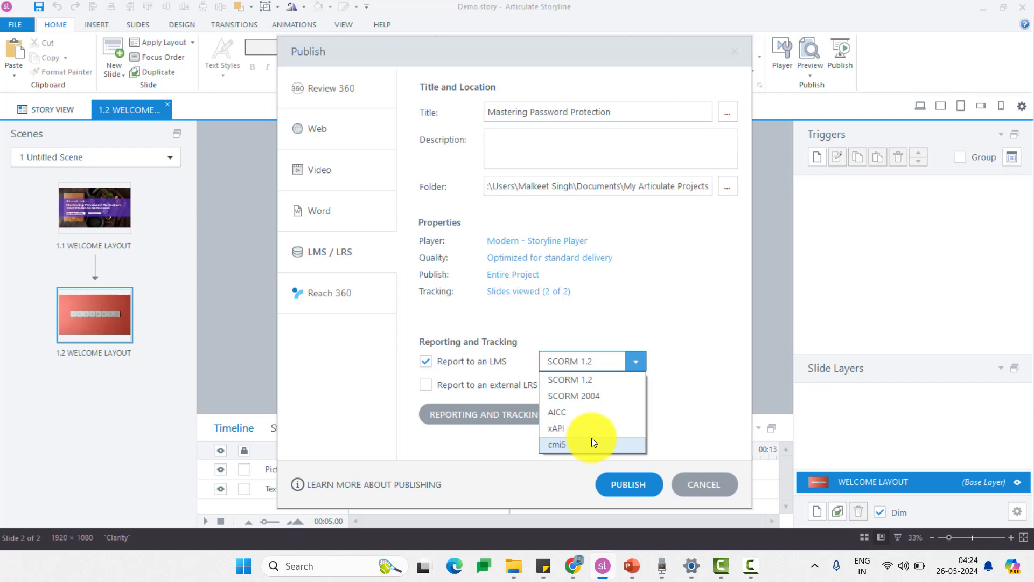
{"action": "left_click", "coordinate": [607, 380]}
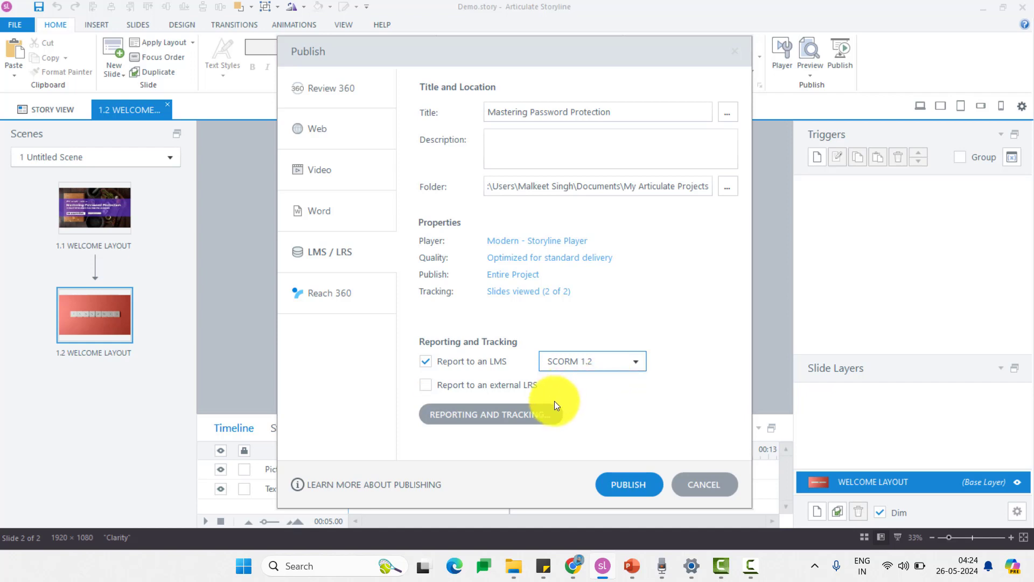
{"action": "left_click", "coordinate": [543, 413]}
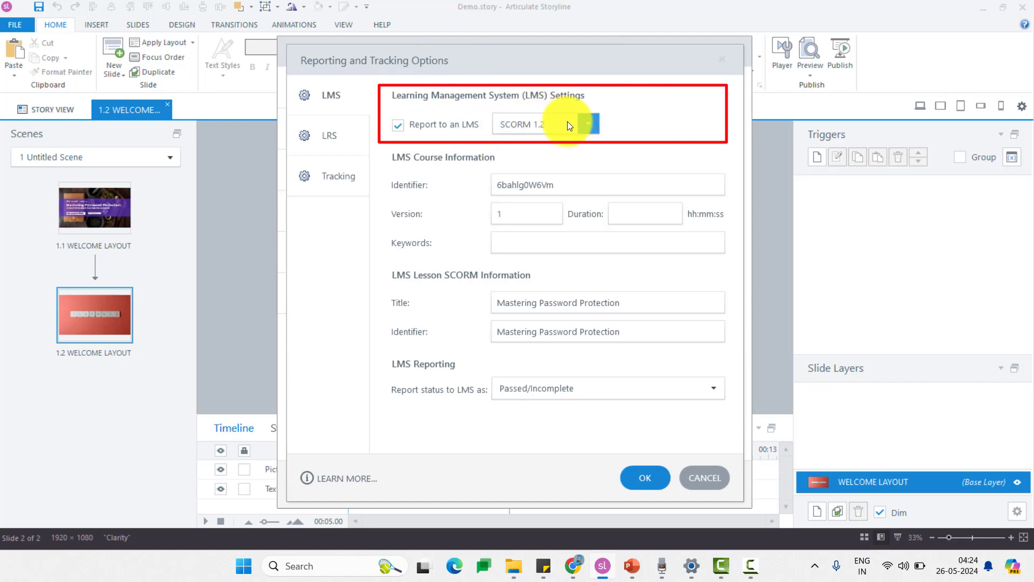
- Keep SCORM 1.2 selected and toggle LMS reporting off and back on
{"action": "left_click", "coordinate": [592, 124]}
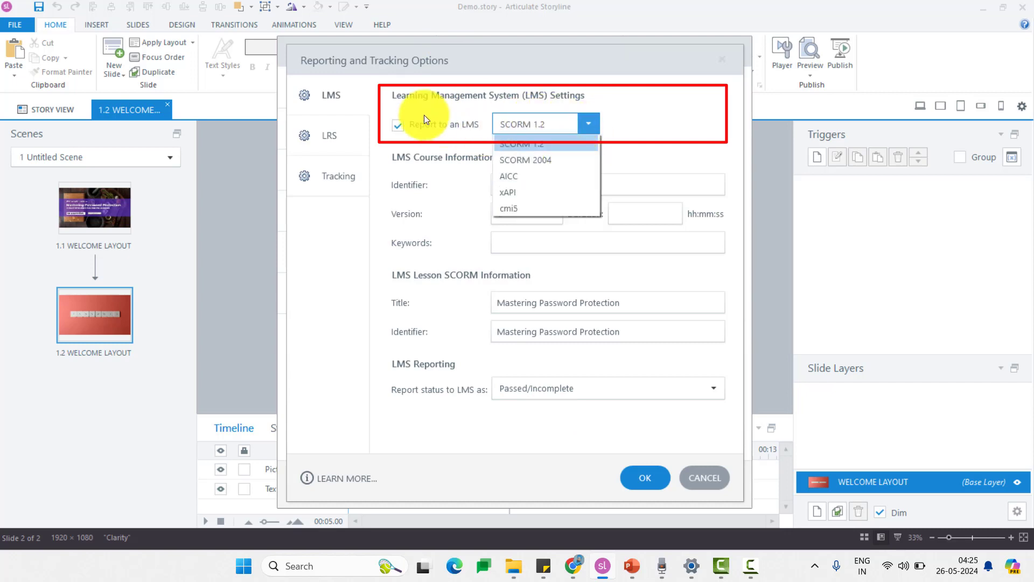
{"action": "left_click", "coordinate": [403, 125]}
{"action": "left_click", "coordinate": [398, 125]}
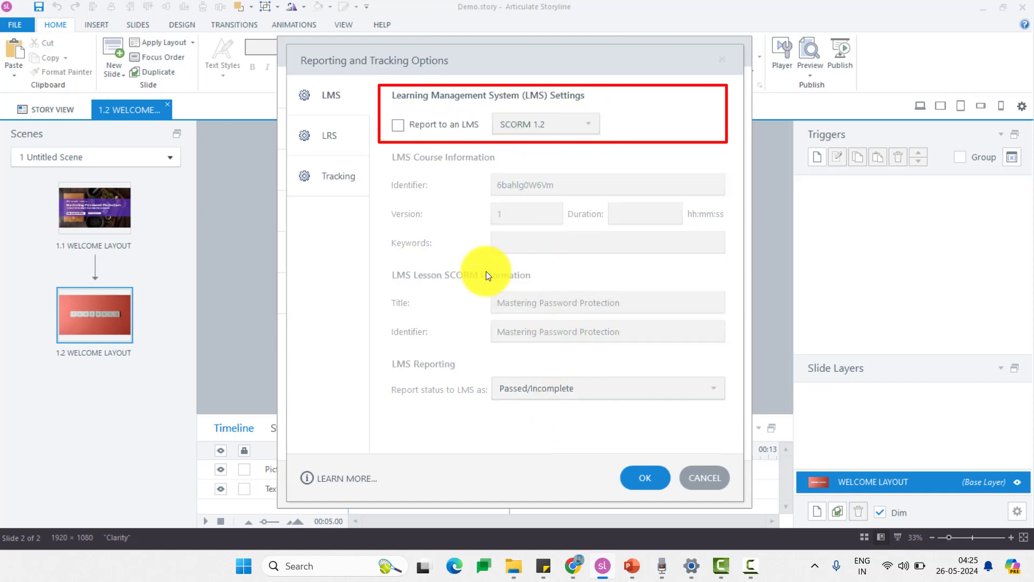
{"action": "left_click", "coordinate": [397, 129]}
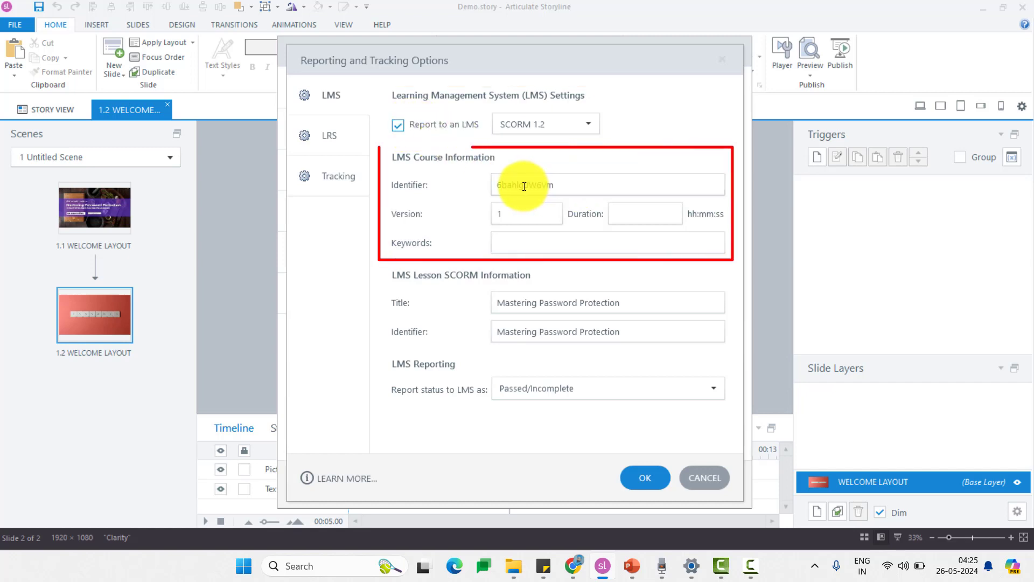
- Replace the course identifier with the lesson title 'Mastering Password Protection'
{"action": "left_click_drag", "start_coordinate": [624, 302], "coordinate": [465, 302]}
{"action": "key", "text": "ctrl+c"}
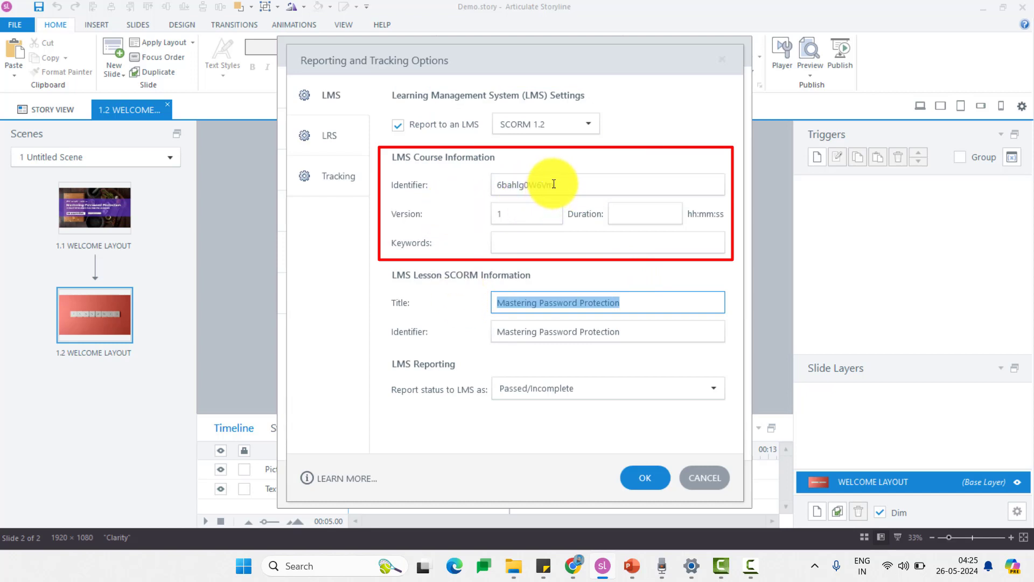
{"action": "left_click_drag", "start_coordinate": [554, 184], "coordinate": [508, 175]}
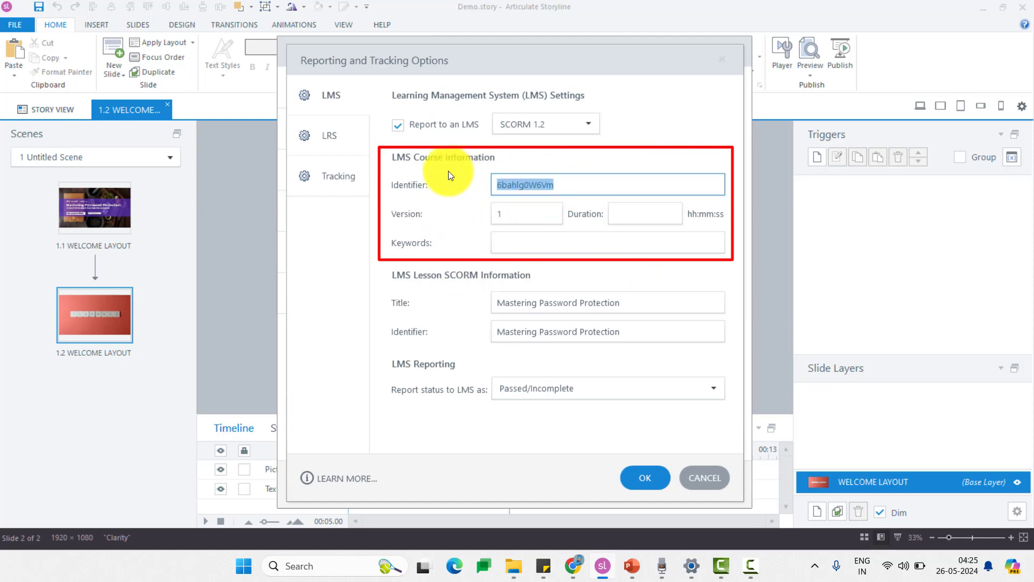
{"action": "key", "text": "ctrl+v"}
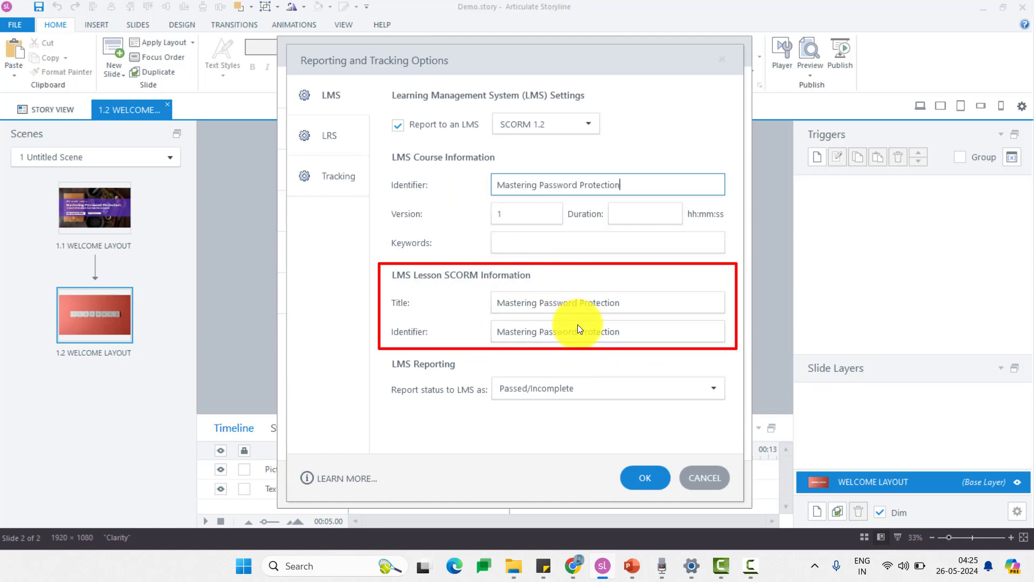
{"action": "left_click", "coordinate": [581, 385]}
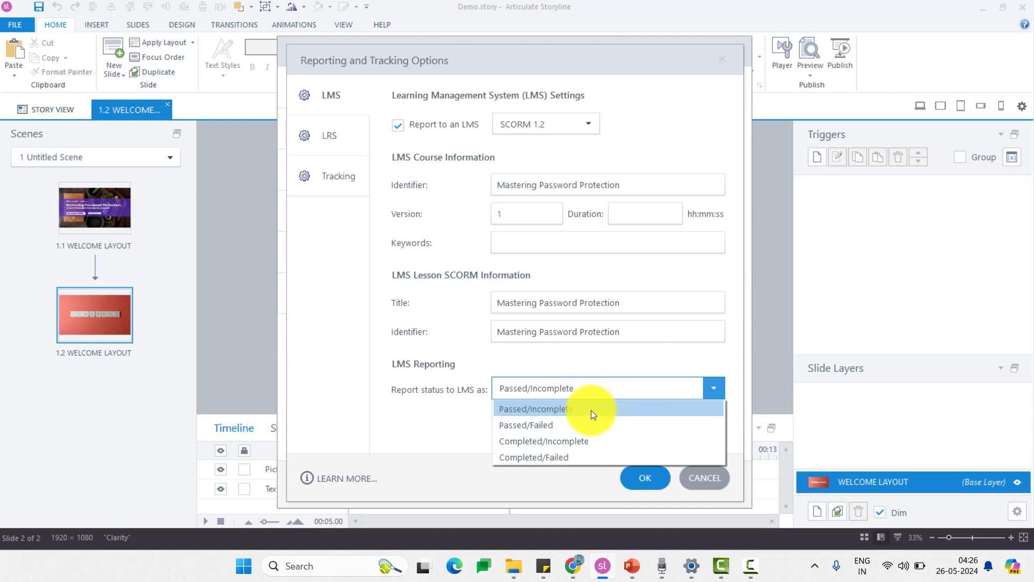
- Keep Passed/Incomplete status reporting, accept the tracking options and publish the course
{"action": "left_click", "coordinate": [590, 409]}
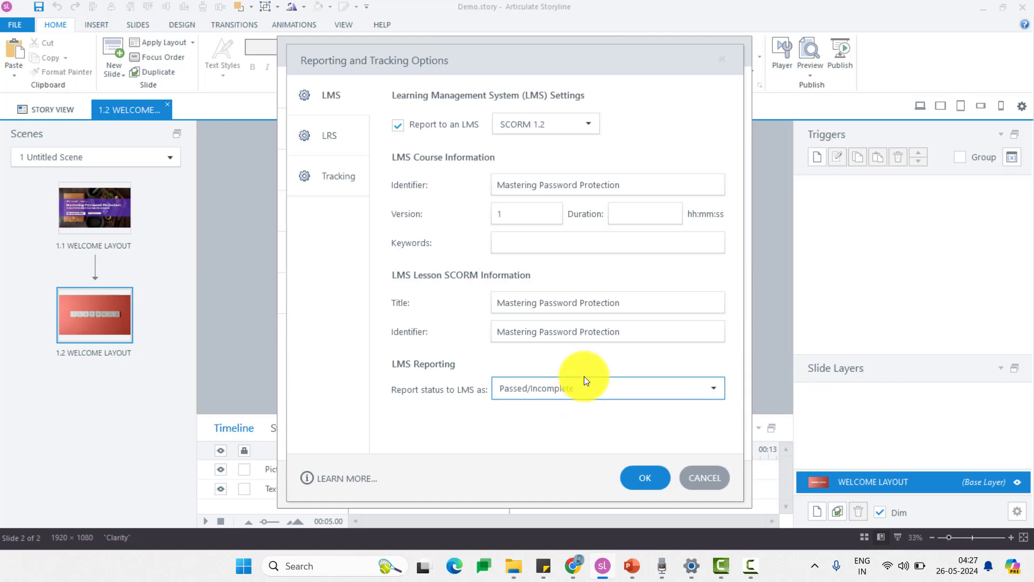
{"action": "left_click", "coordinate": [645, 477]}
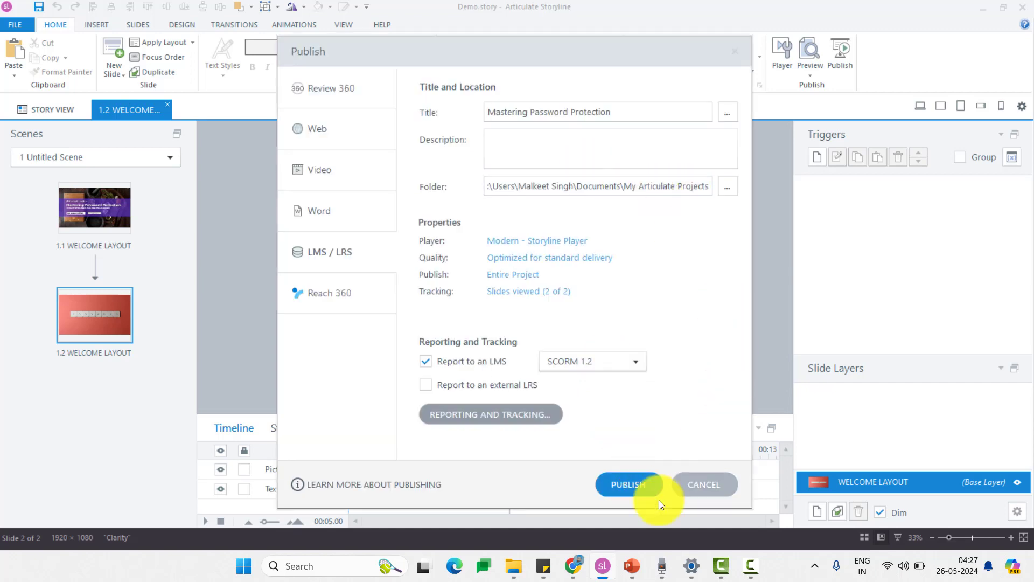
{"action": "left_click", "coordinate": [630, 482]}
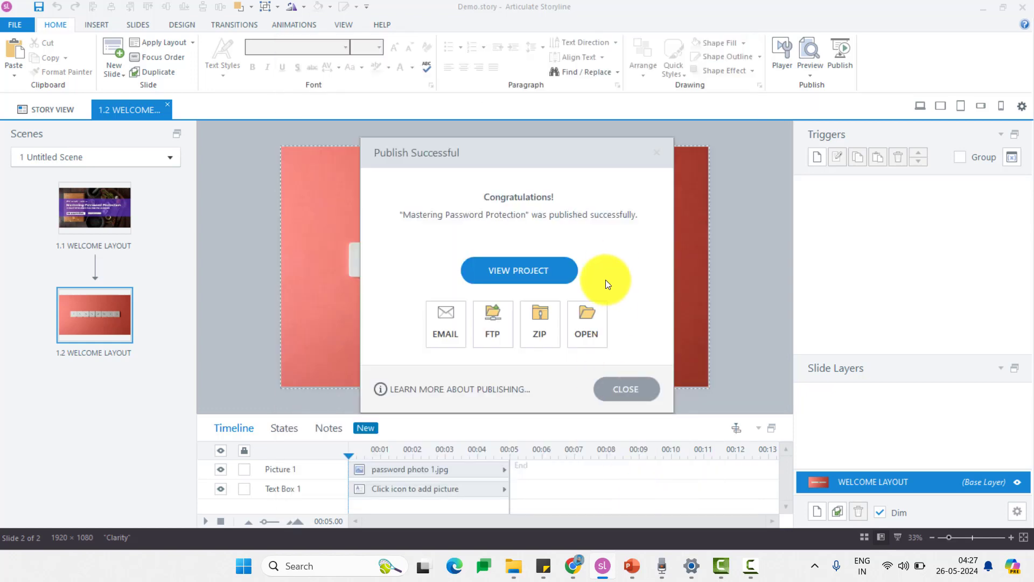
- Review the 13 published files and folders in the output folder
{"action": "left_click", "coordinate": [594, 301]}
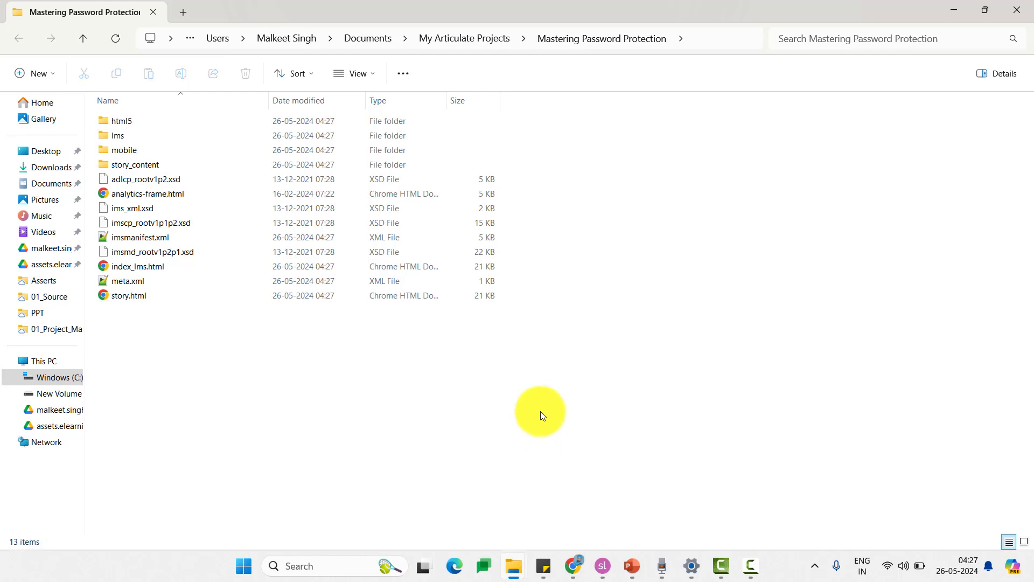
{"action": "left_click_drag", "start_coordinate": [474, 380], "coordinate": [113, 120]}
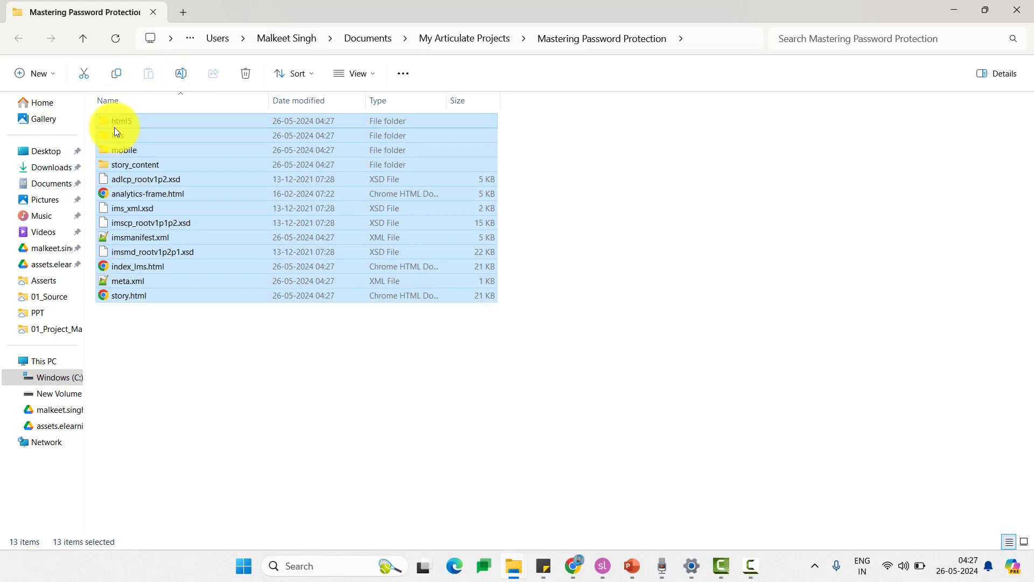
{"action": "left_click", "coordinate": [602, 566]}
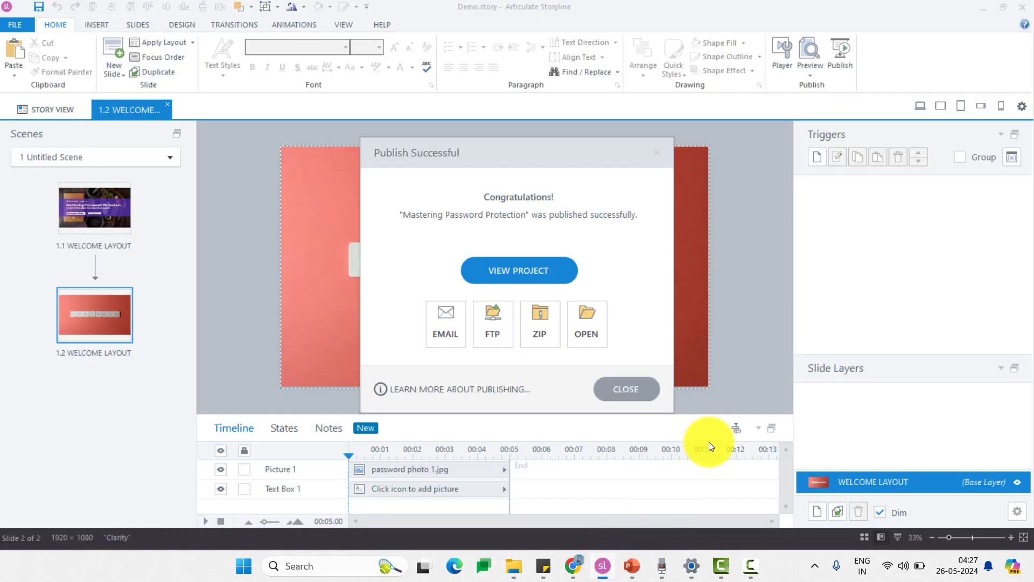
- Save the course as Mastering Password Protection.zip inside the Mastering Password Protection folder
{"action": "left_click", "coordinate": [543, 323]}
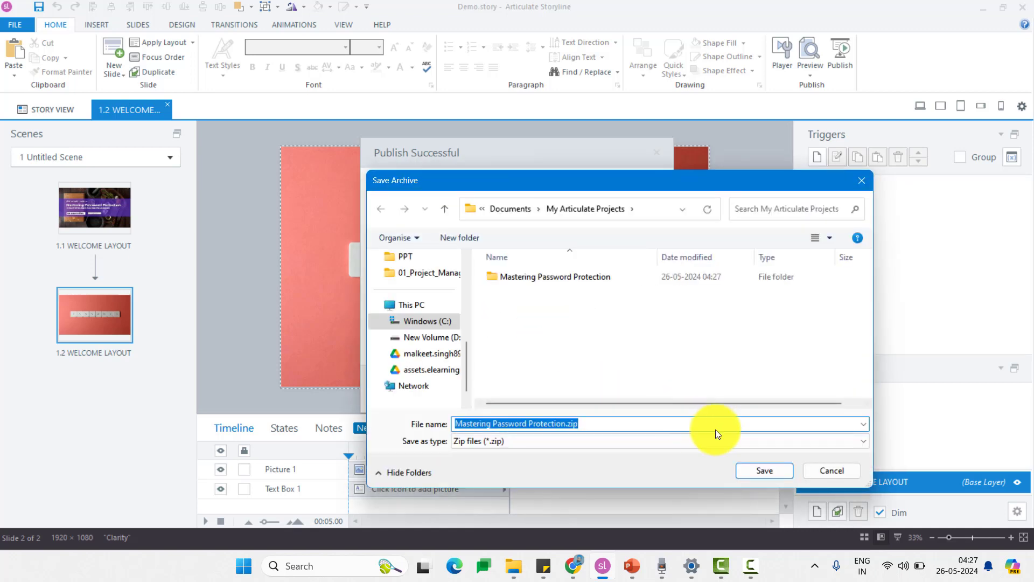
{"action": "left_click", "coordinate": [578, 282]}
{"action": "double_click", "coordinate": [578, 281]}
{"action": "left_click", "coordinate": [766, 468]}
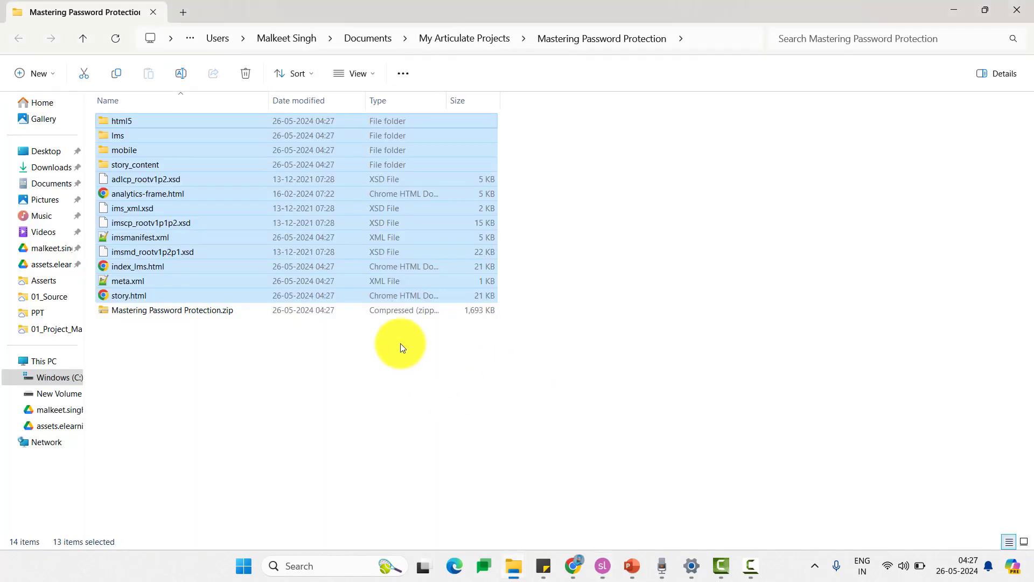
{"action": "left_click", "coordinate": [429, 313]}
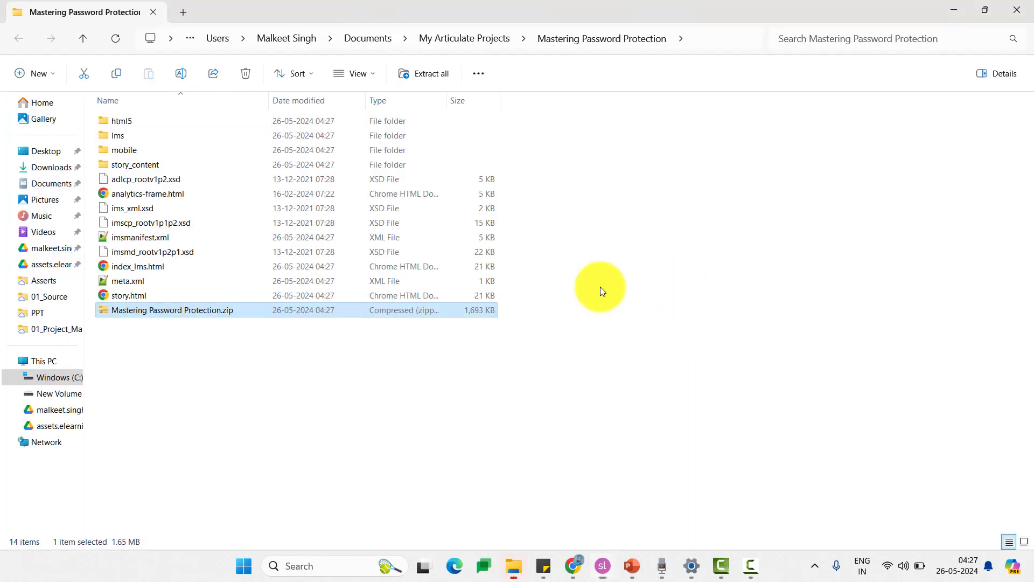
- Compress the Mastering Password Protection folder into a zip with the default name in My Articulate Projects
{"action": "left_click", "coordinate": [500, 41]}
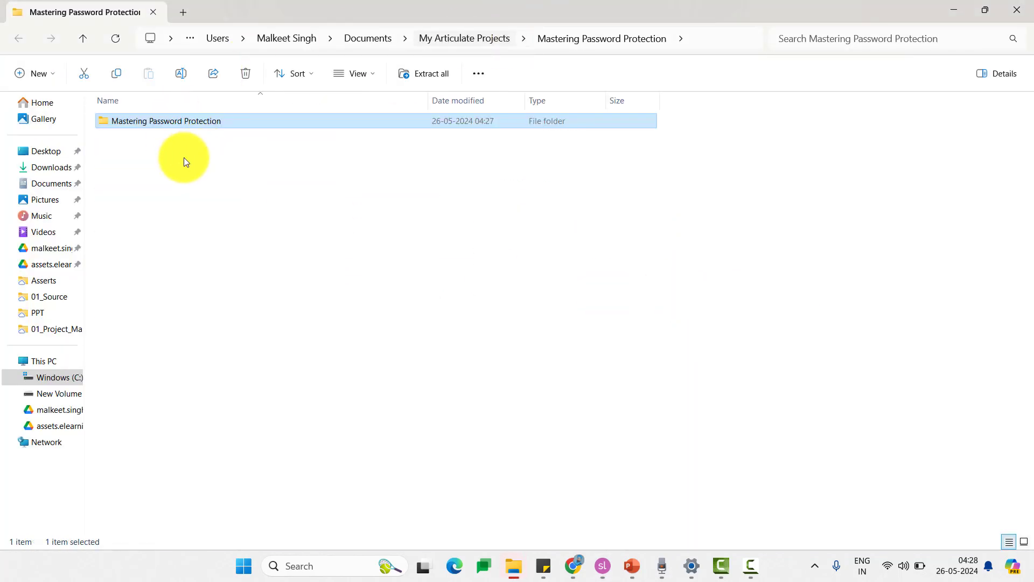
{"action": "right_click", "coordinate": [192, 129]}
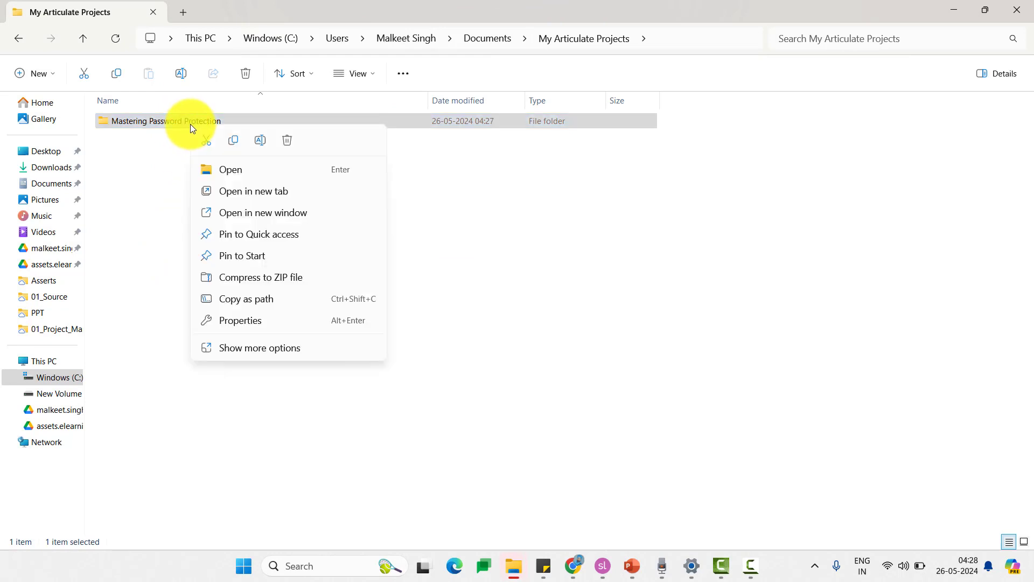
{"action": "left_click", "coordinate": [248, 343]}
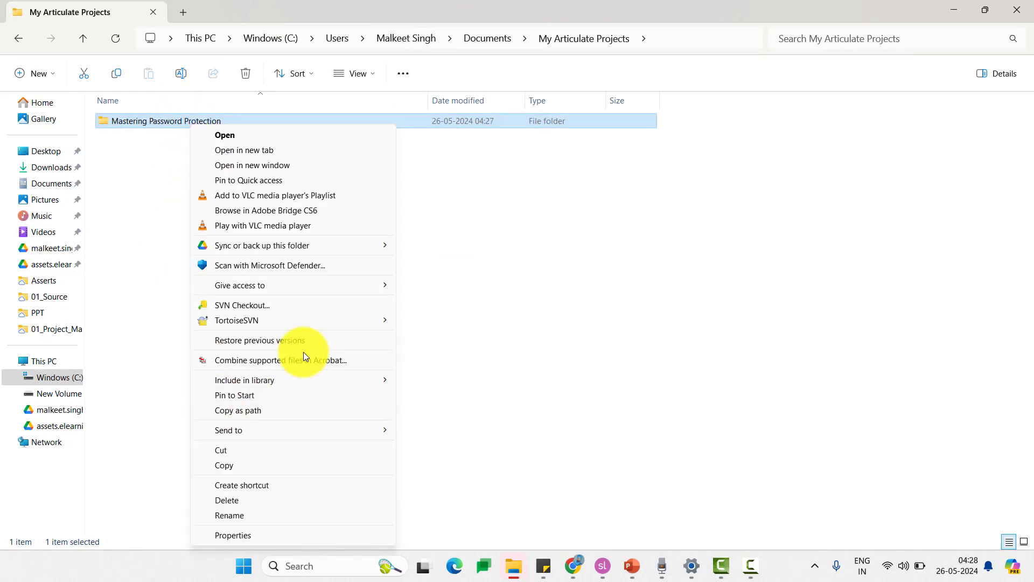
{"action": "right_click", "coordinate": [126, 123]}
{"action": "left_click", "coordinate": [205, 279]}
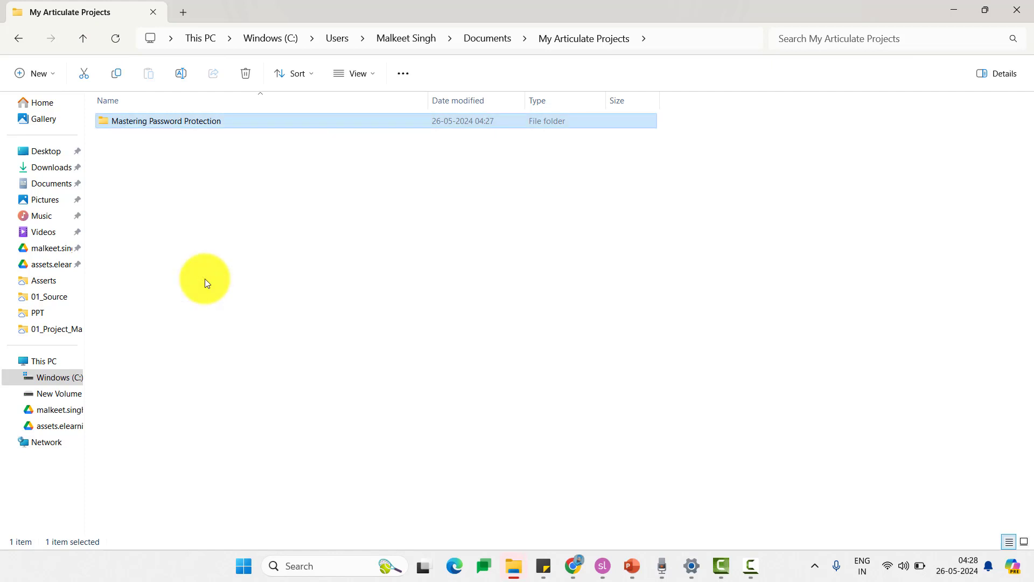
{"action": "key", "text": "Return"}
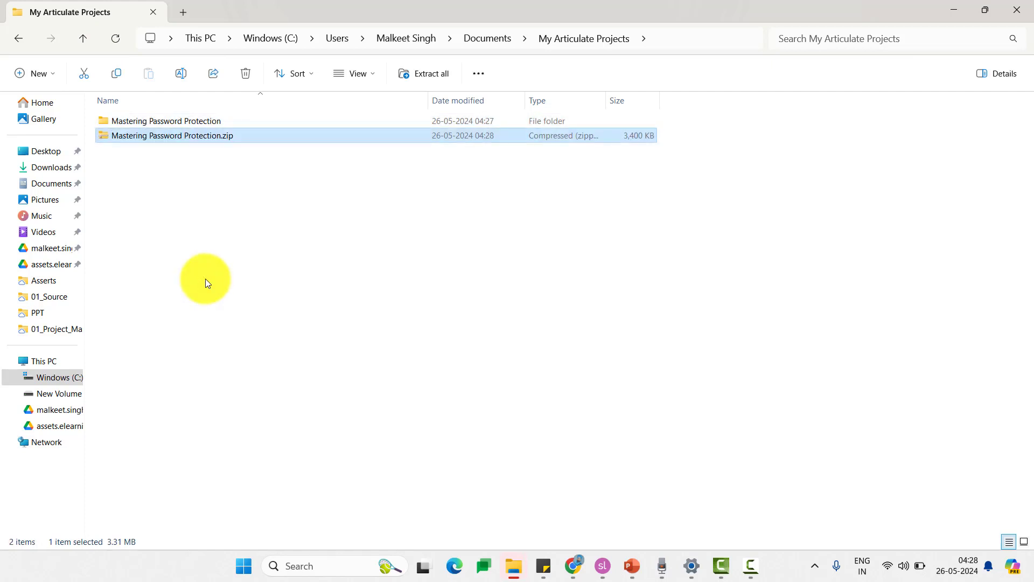
{"action": "left_click", "coordinate": [318, 228]}
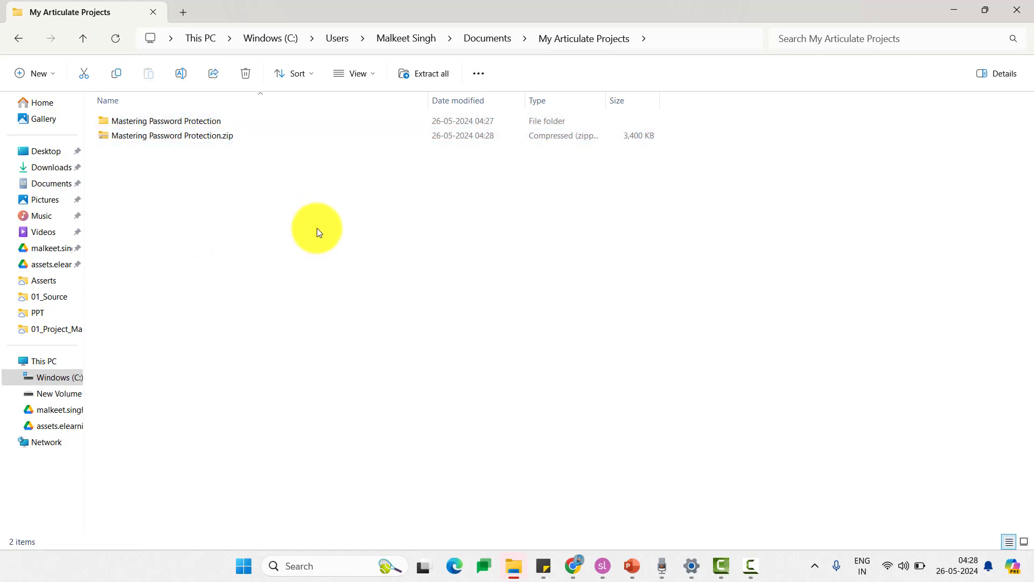
- Browse into the new zip, its course folder and the nested zip inside
{"action": "double_click", "coordinate": [149, 134]}
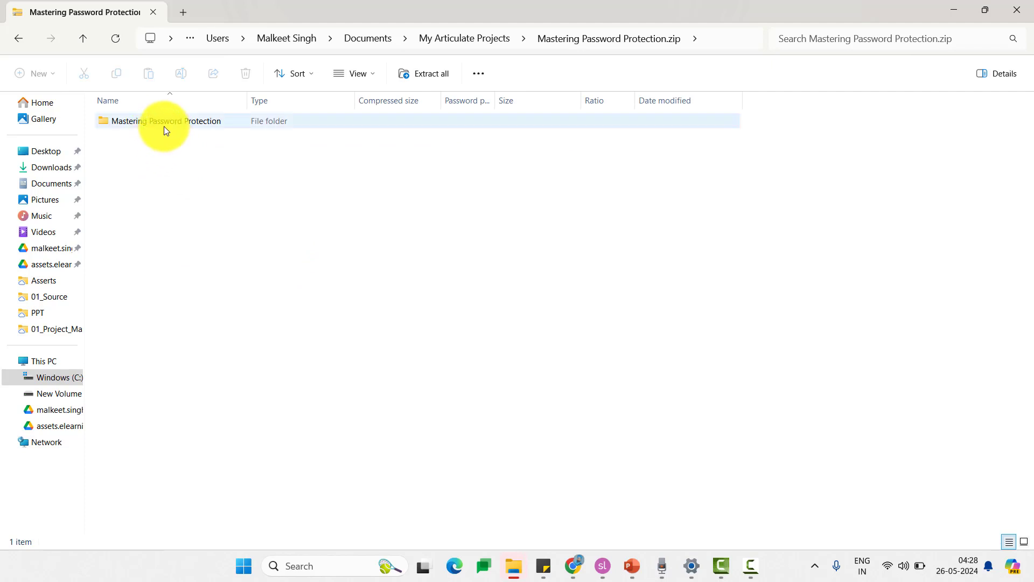
{"action": "double_click", "coordinate": [164, 129]}
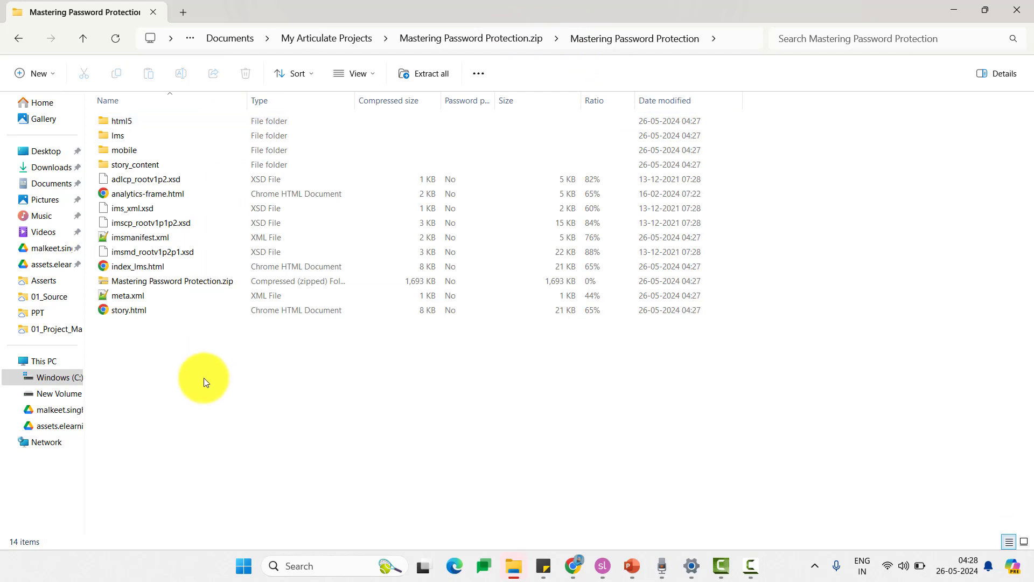
{"action": "double_click", "coordinate": [150, 280]}
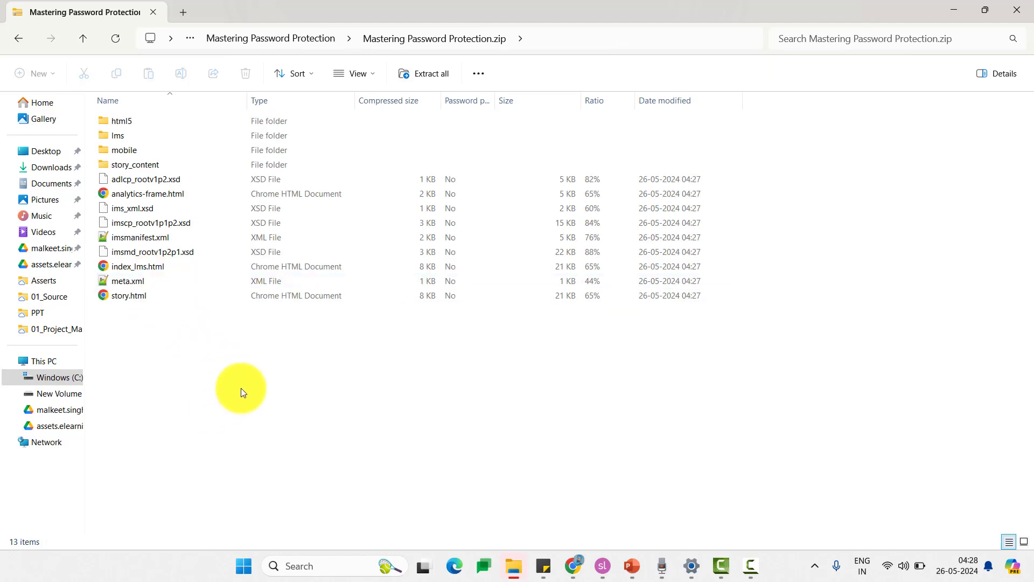
{"action": "left_click", "coordinate": [322, 35]}
- Check the Temp extraction folder and inspect the contents of Mastering Password Protection.zip
{"action": "left_click", "coordinate": [486, 41]}
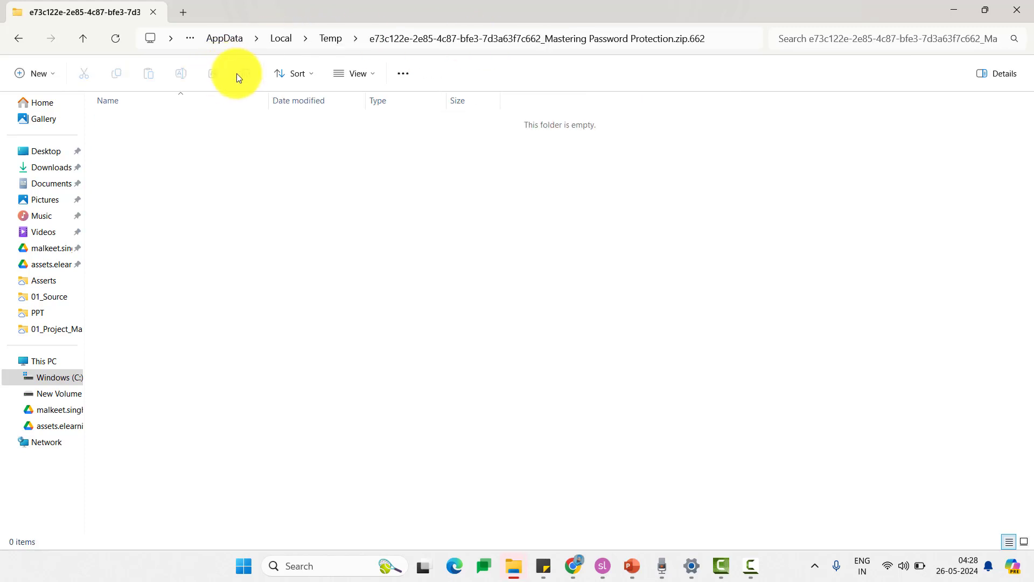
{"action": "left_click", "coordinate": [329, 36]}
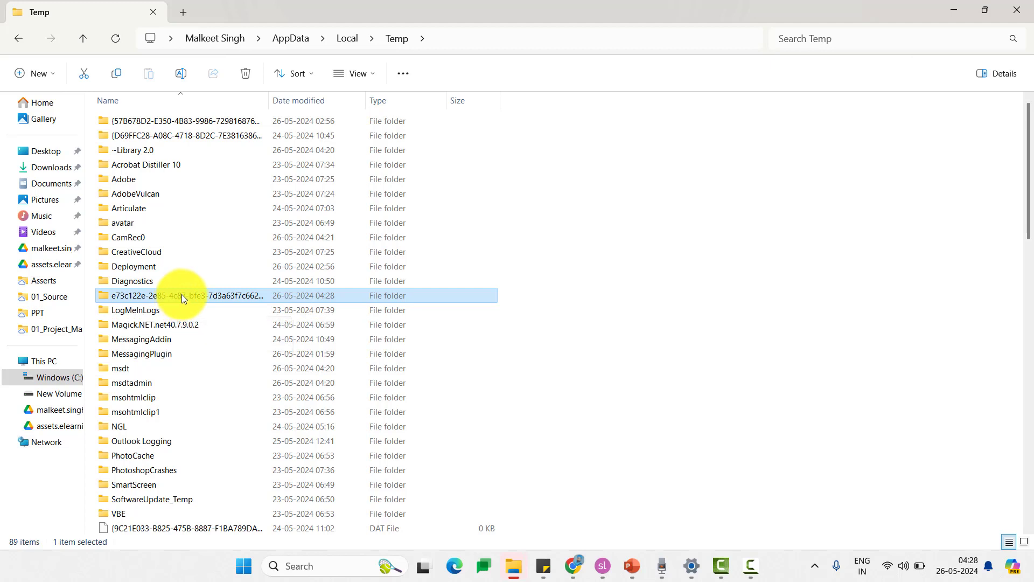
{"action": "double_click", "coordinate": [182, 294]}
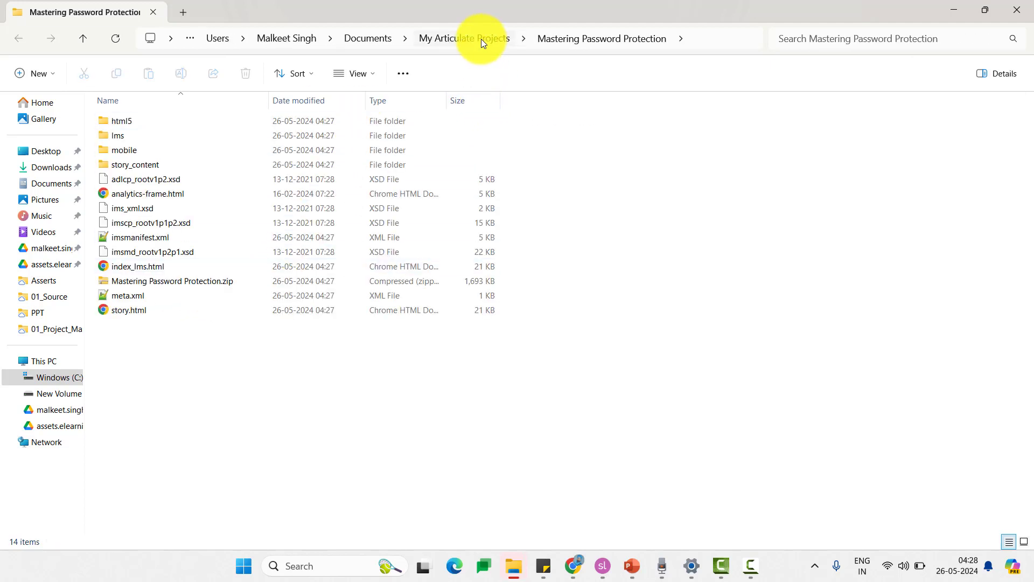
{"action": "left_click", "coordinate": [481, 39]}
{"action": "left_click", "coordinate": [197, 138]}
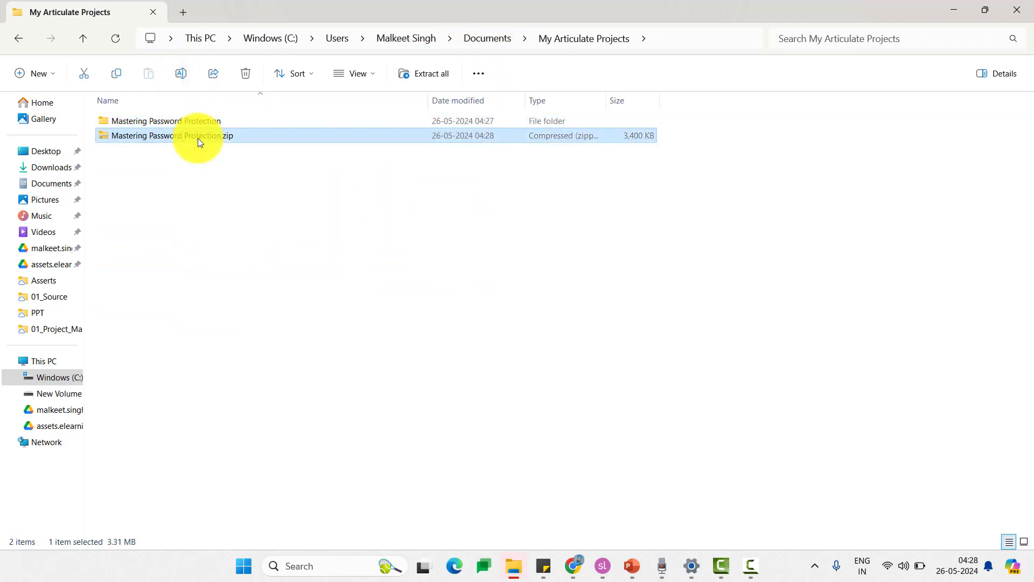
{"action": "double_click", "coordinate": [198, 138]}
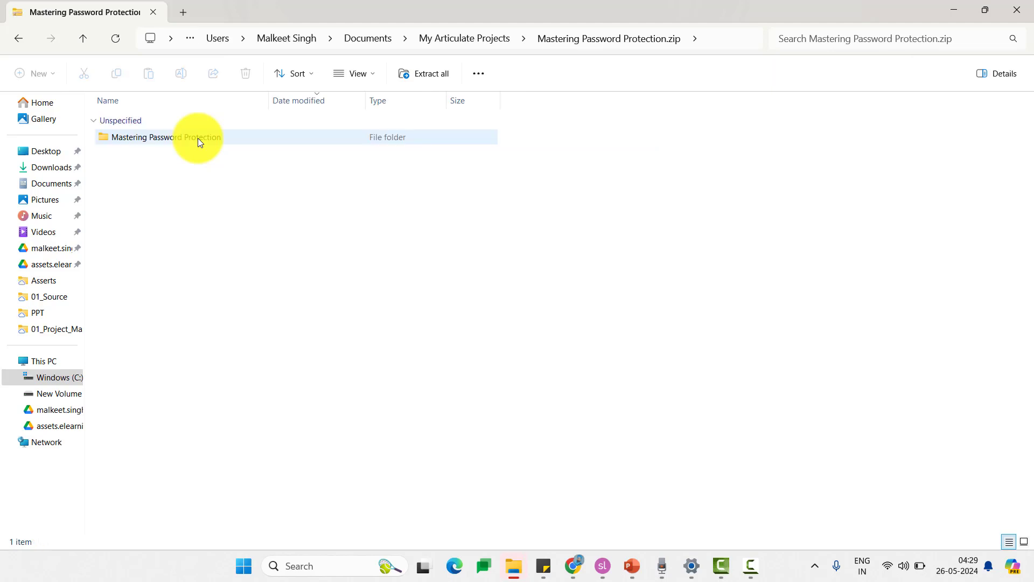
{"action": "double_click", "coordinate": [198, 138]}
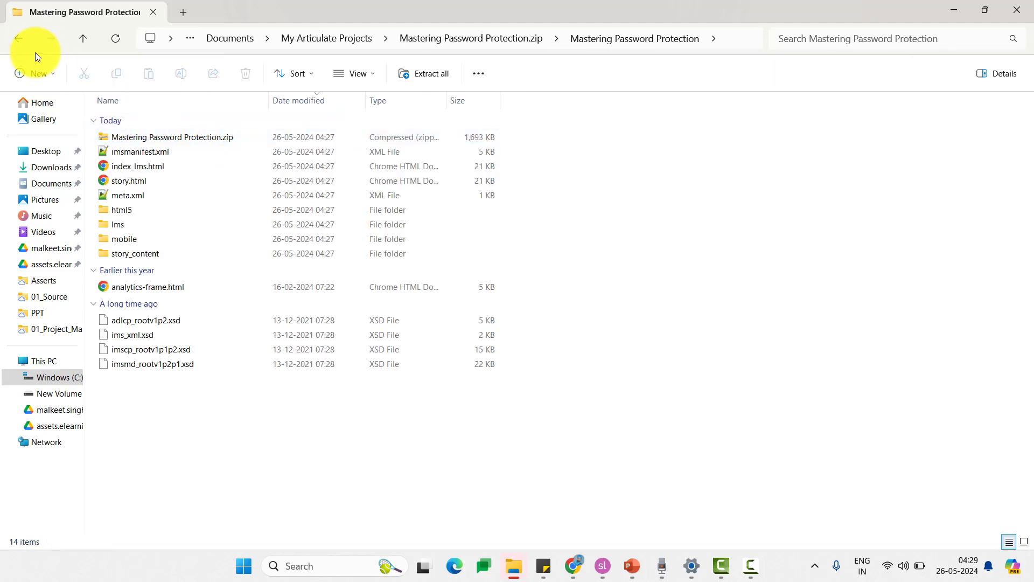
- Delete Mastering Password Protection.zip from My Articulate Projects and open the course folder
{"action": "left_click", "coordinate": [29, 40]}
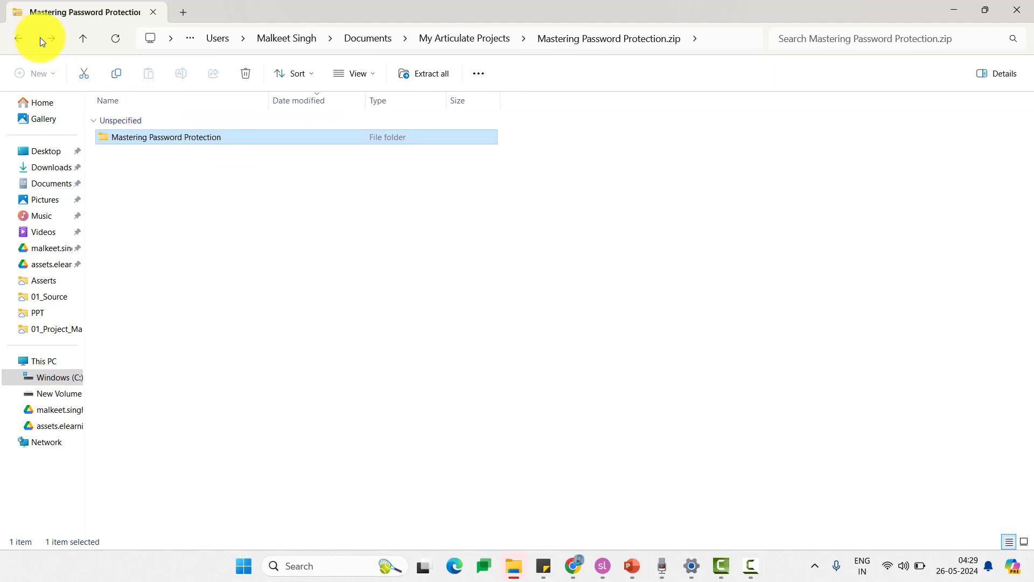
{"action": "left_click", "coordinate": [24, 36]}
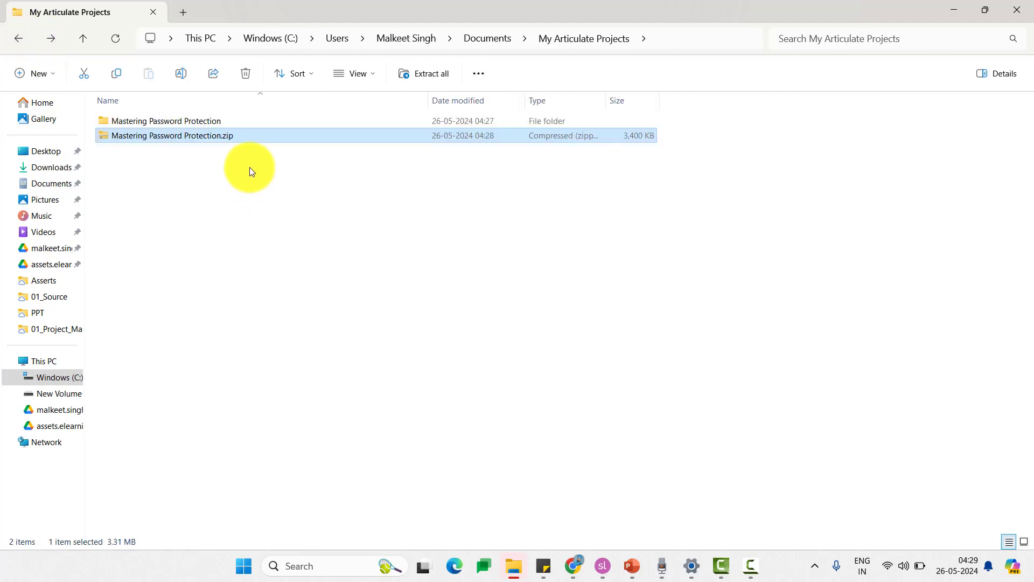
{"action": "key", "text": "Delete"}
{"action": "left_click", "coordinate": [205, 120]}
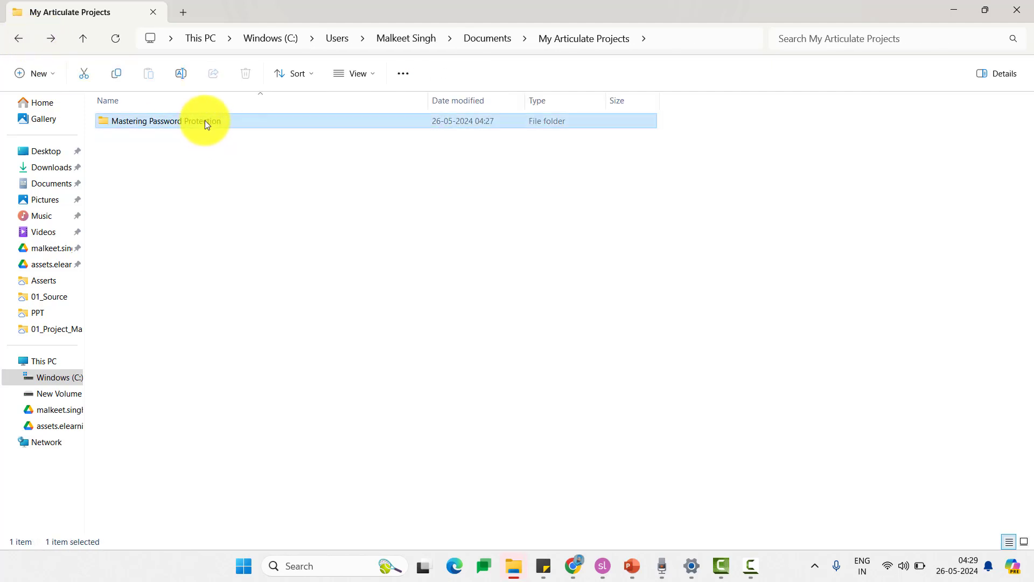
{"action": "double_click", "coordinate": [204, 121]}
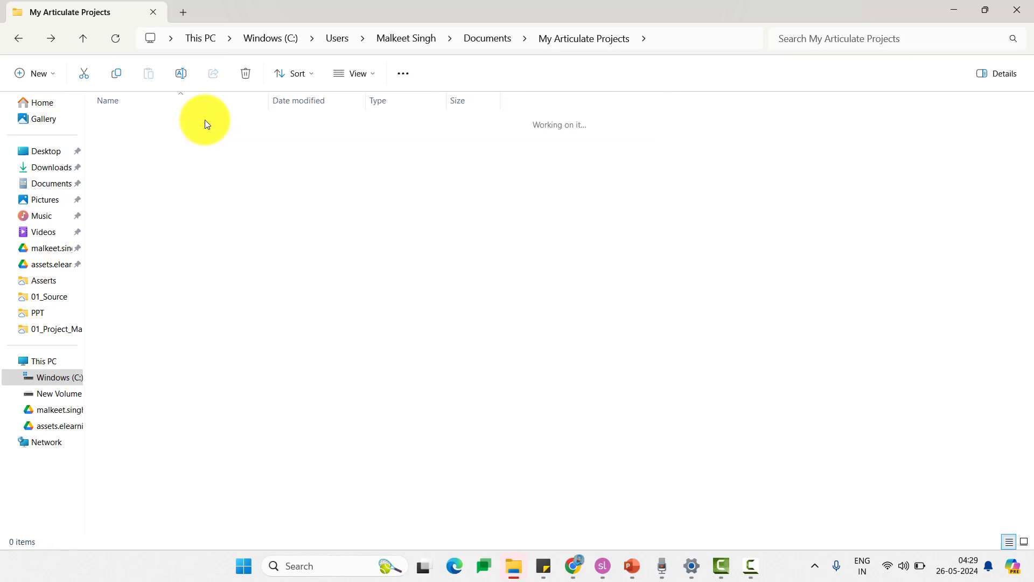
- Compress the 13 published files, excluding the inner zip, into Mastering_password.zip
{"action": "key", "text": "ctrl+a"}
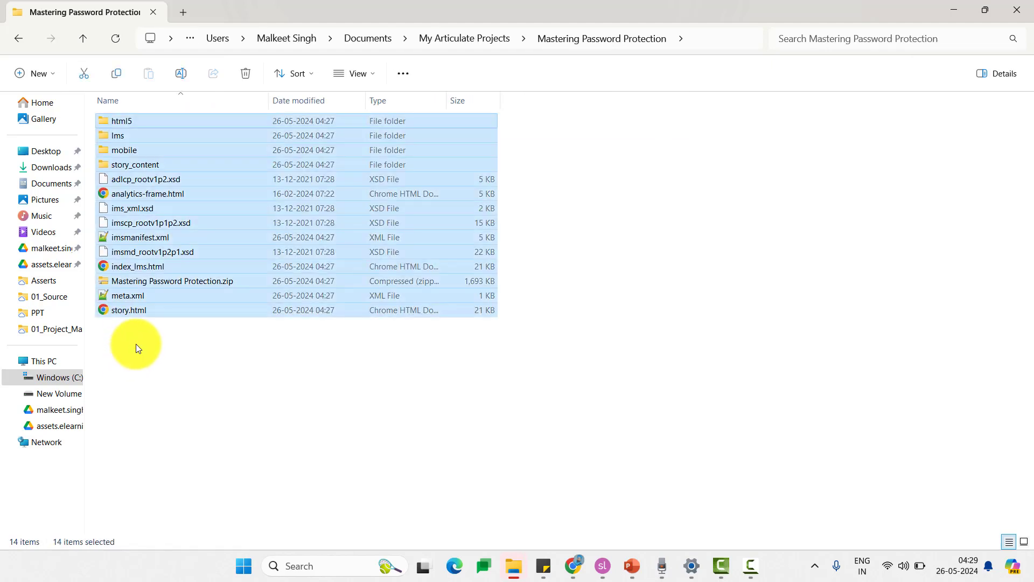
{"action": "left_click", "coordinate": [216, 281]}
{"action": "left_click", "coordinate": [201, 340]}
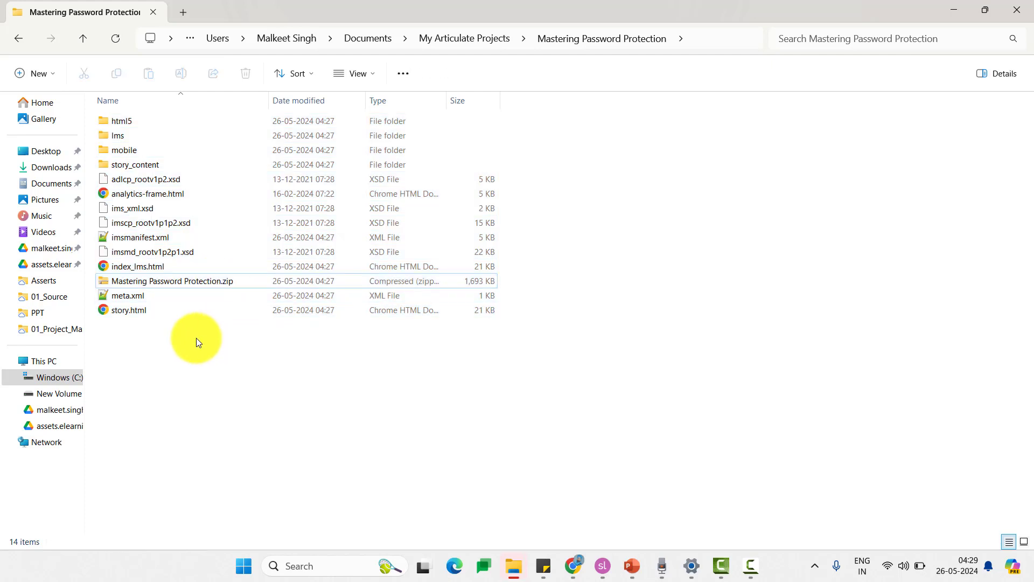
{"action": "key", "text": "ctrl+a"}
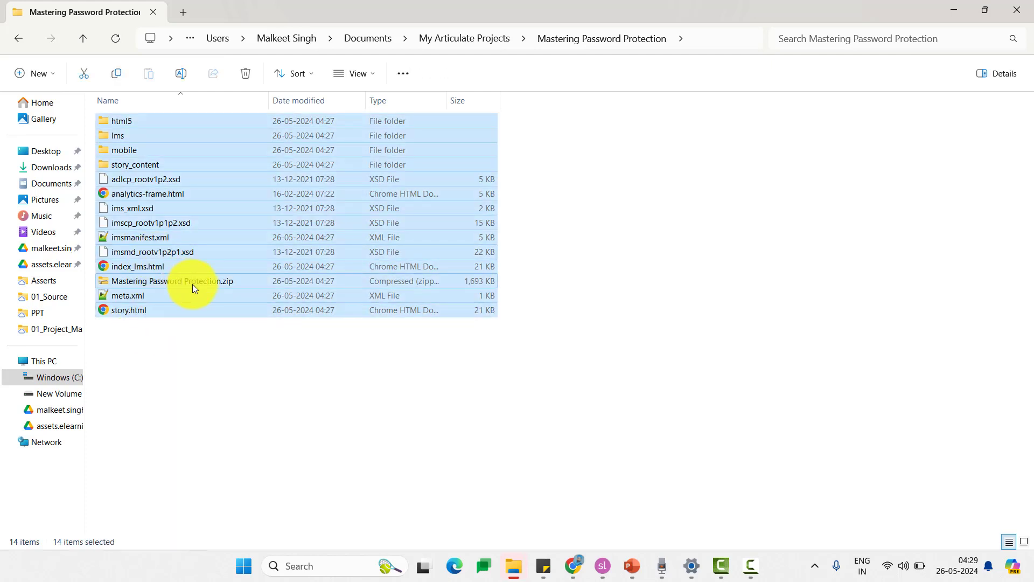
{"action": "left_click", "coordinate": [192, 284], "text": "ctrl"}
{"action": "right_click", "coordinate": [159, 240]}
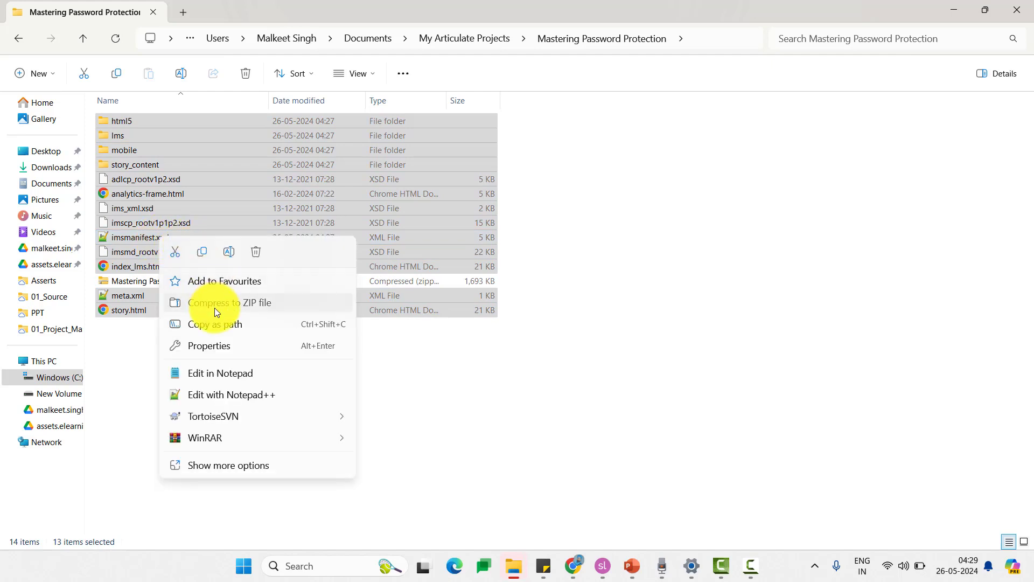
{"action": "left_click", "coordinate": [214, 307]}
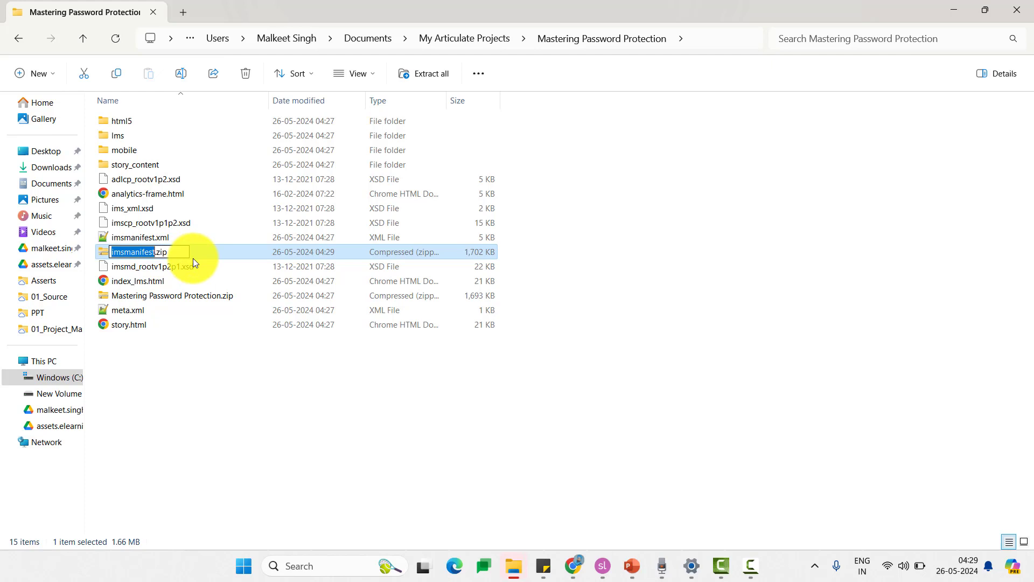
{"action": "type", "text": "Mastering_password"}
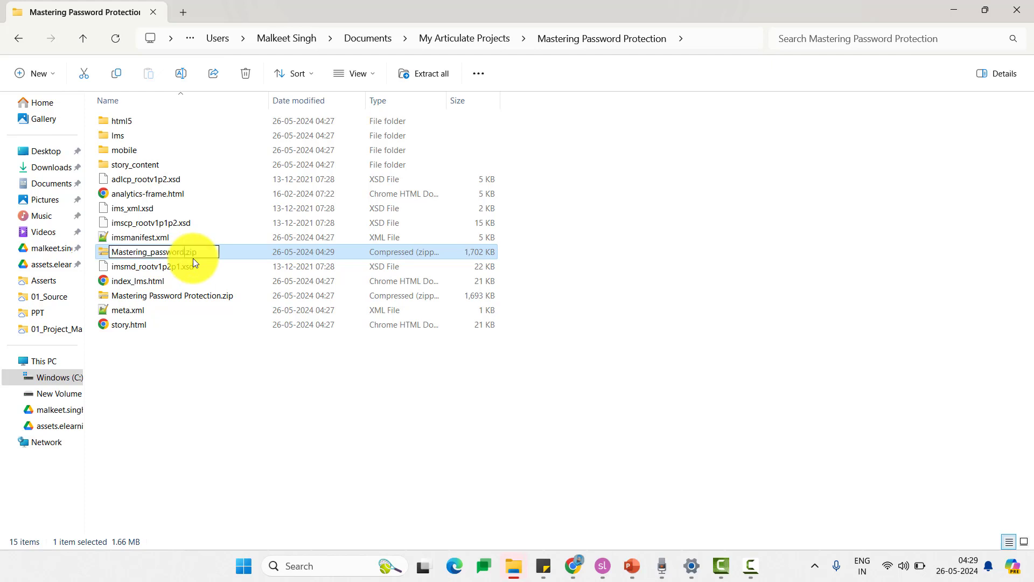
{"action": "key", "text": "Return"}
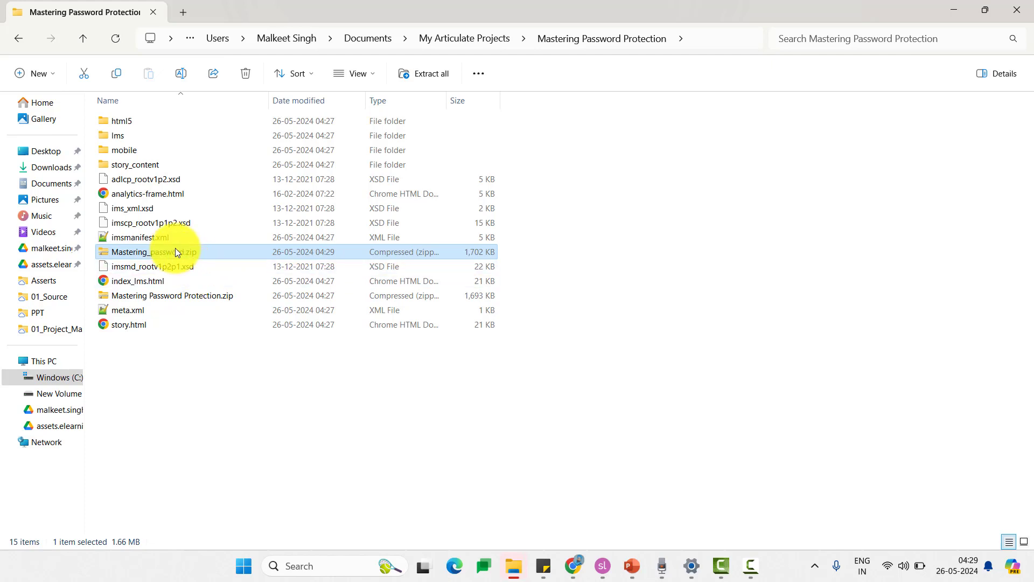
- Compare the contents of Mastering_password.zip with the old Mastering Password Protection.zip
{"action": "double_click", "coordinate": [175, 249]}
{"action": "key", "text": "ctrl+a"}
{"action": "left_click", "coordinate": [23, 38]}
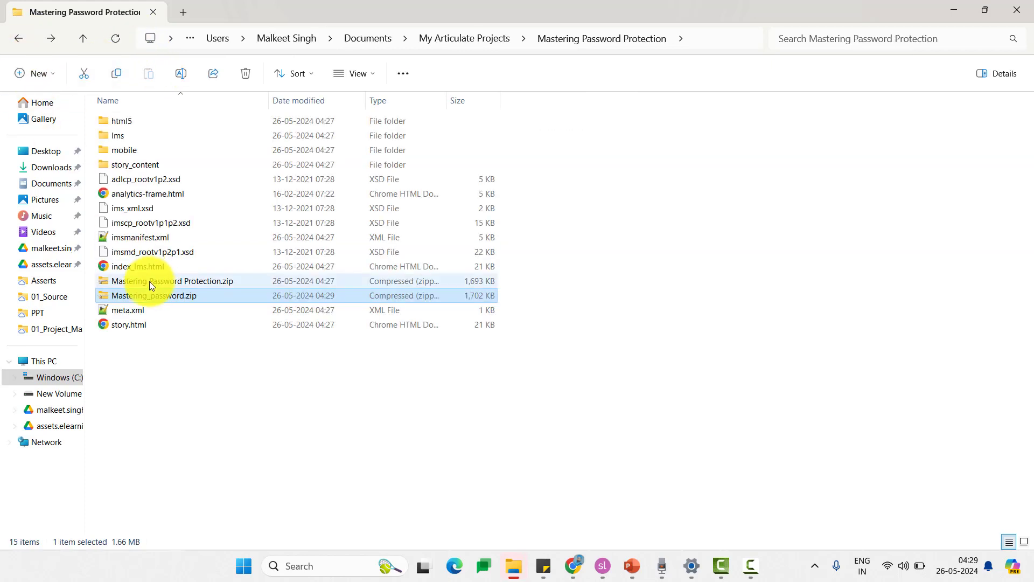
{"action": "double_click", "coordinate": [151, 282]}
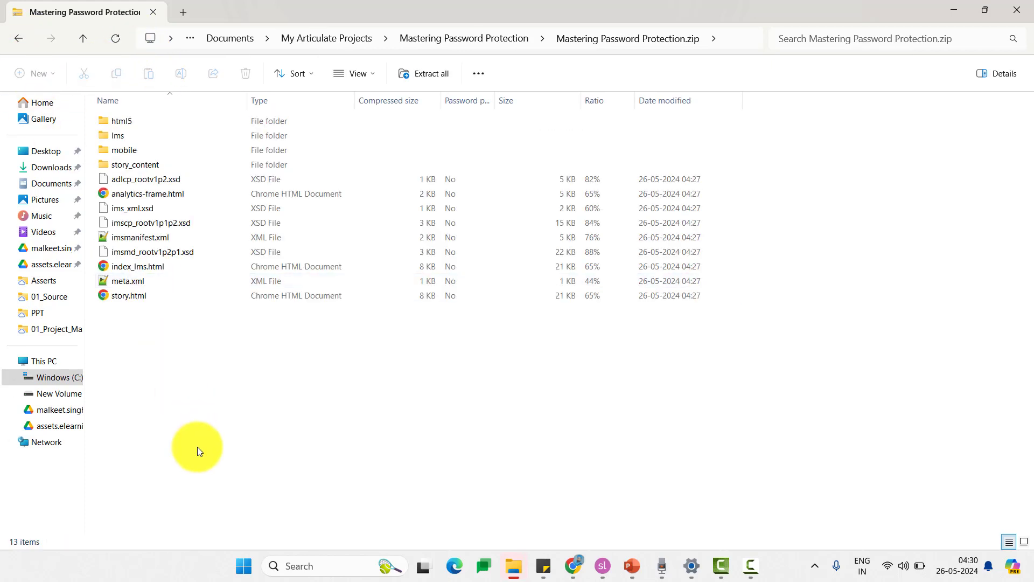
{"action": "key", "text": "ctrl+a"}
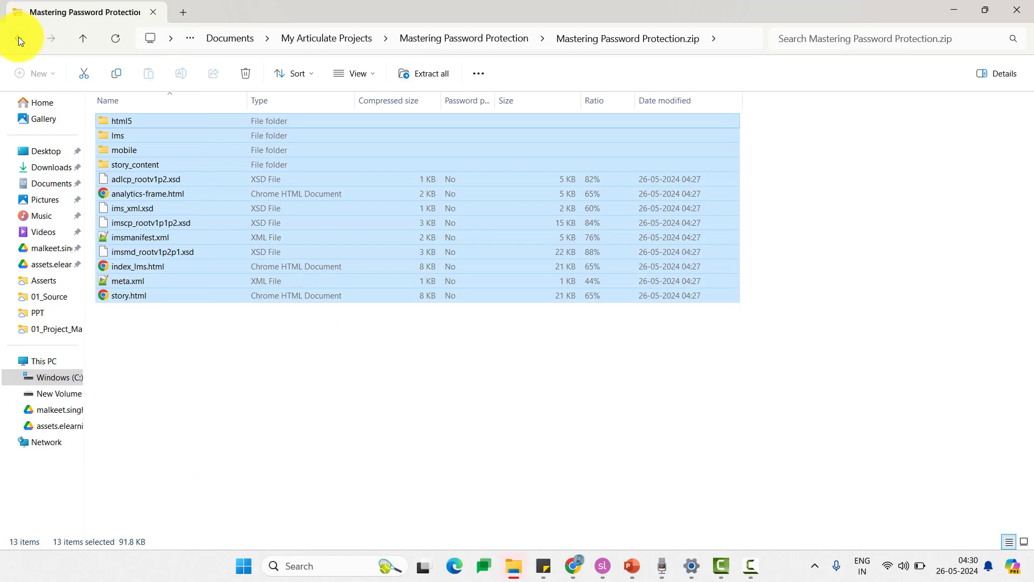
{"action": "left_click", "coordinate": [19, 38]}
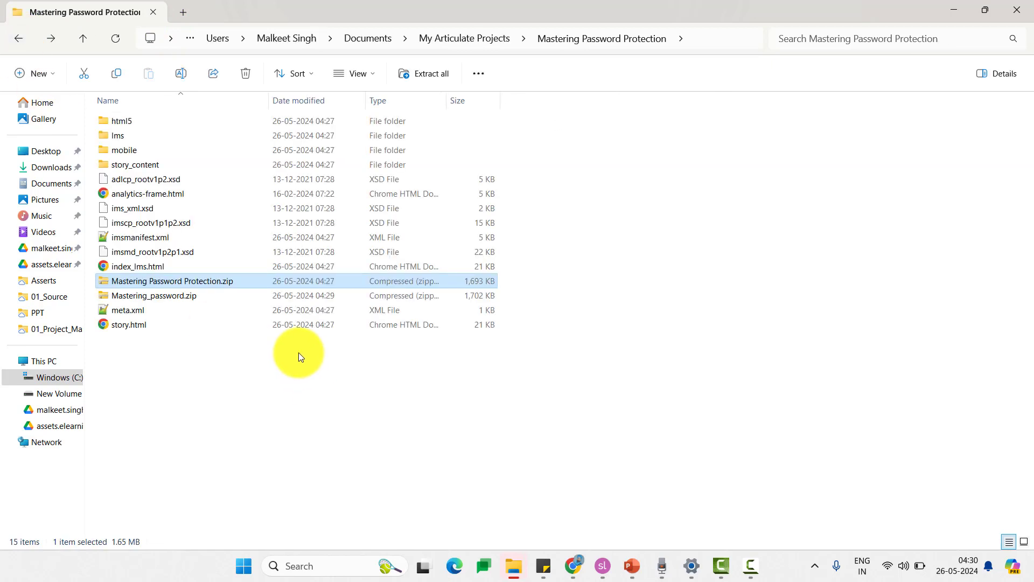
- Delete the old inner zip and move Mastering_password.zip up to My Articulate Projects
{"action": "key", "text": "Delete"}
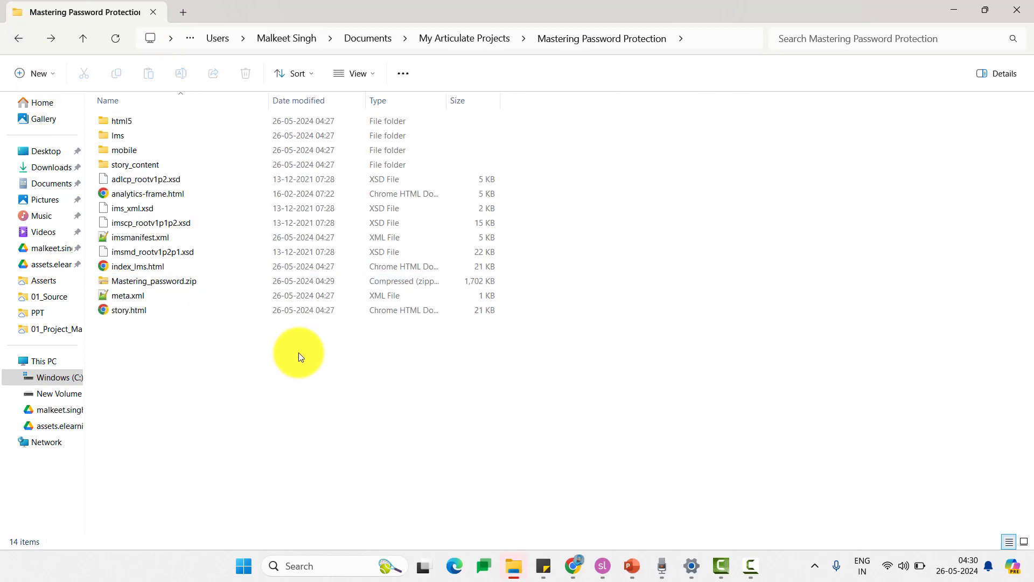
{"action": "left_click", "coordinate": [219, 284]}
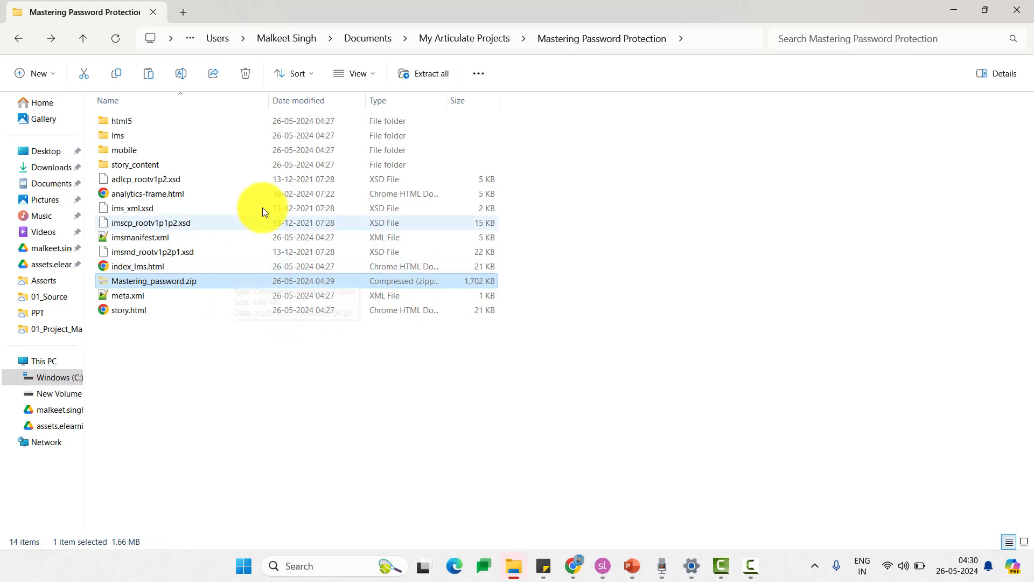
{"action": "left_click", "coordinate": [475, 38]}
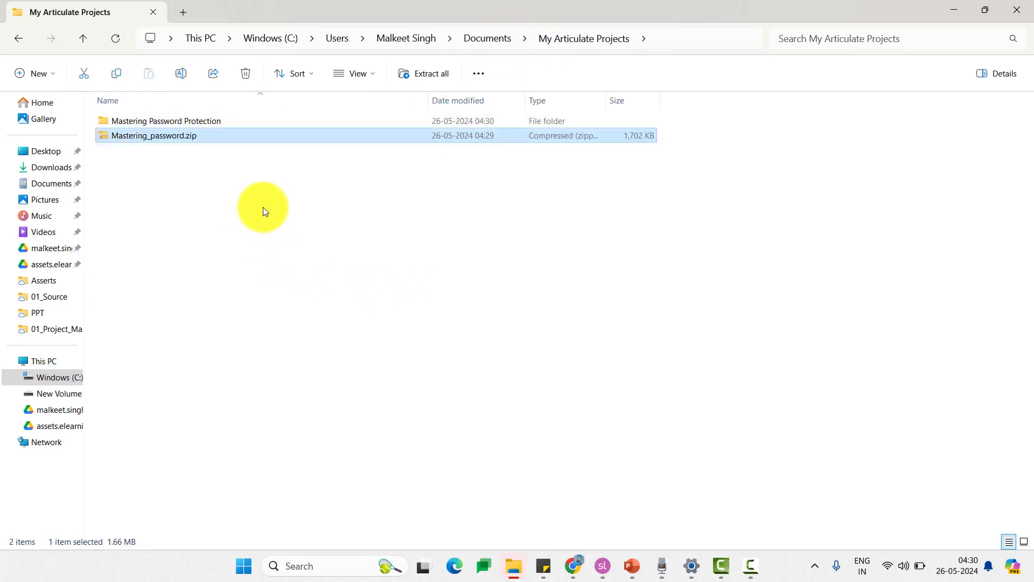
{"action": "left_click", "coordinate": [263, 208]}
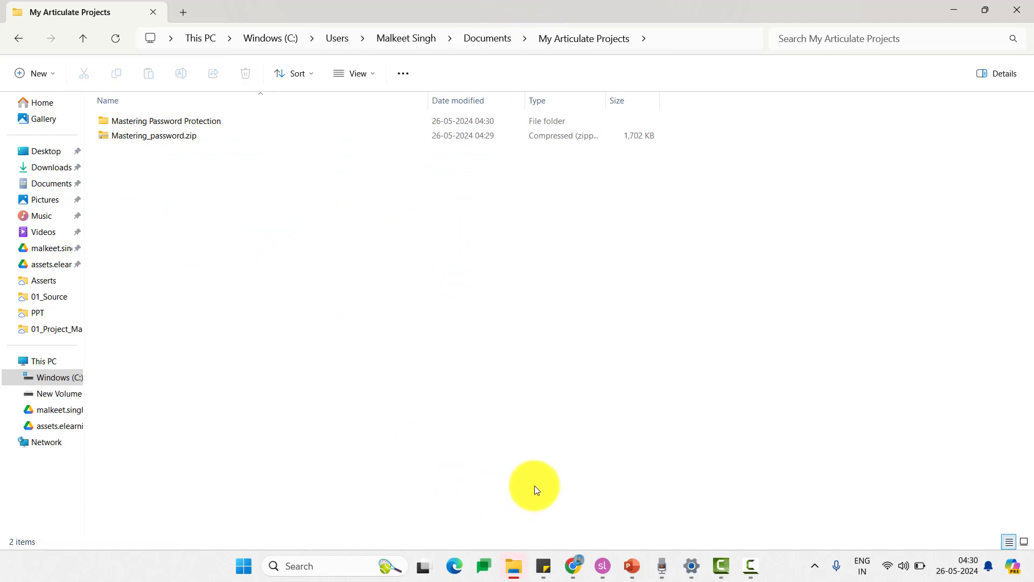
- Sign in to SCORM Cloud in Chrome using the saved e-mail and password
{"action": "mouse_move", "coordinate": [575, 563]}
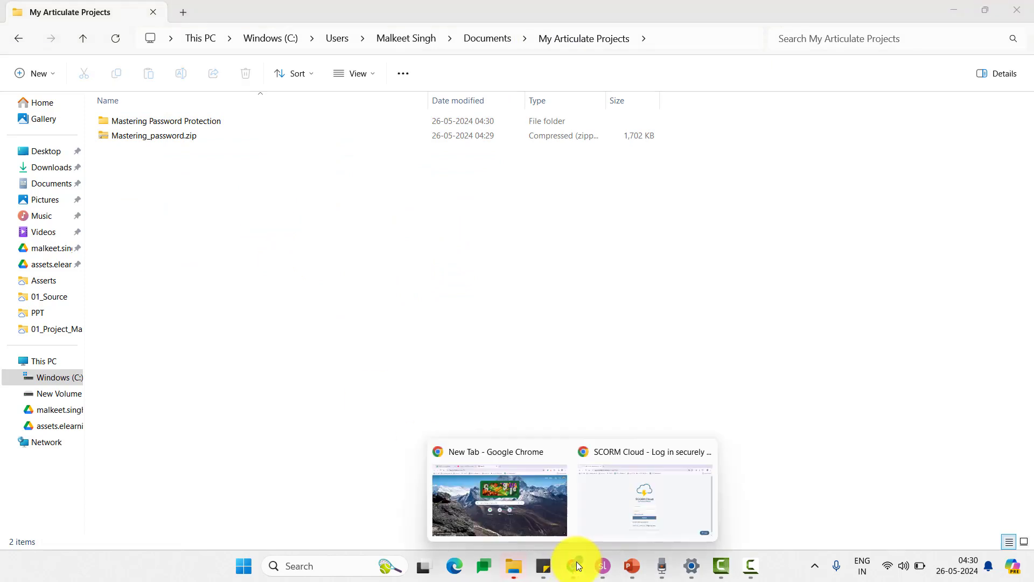
{"action": "left_click", "coordinate": [654, 531]}
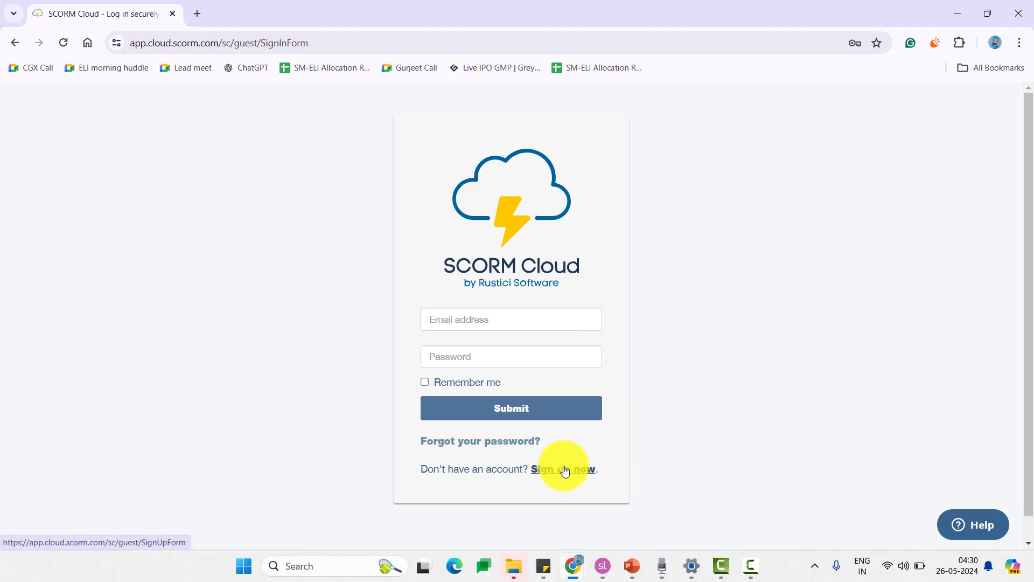
{"action": "left_click", "coordinate": [469, 318]}
{"action": "left_click", "coordinate": [536, 351]}
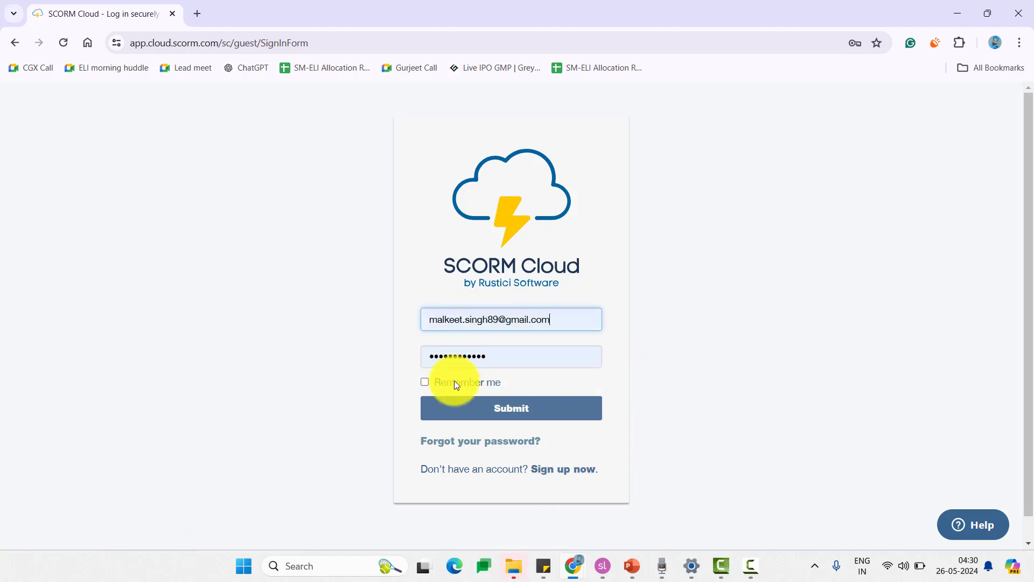
{"action": "left_click", "coordinate": [511, 414]}
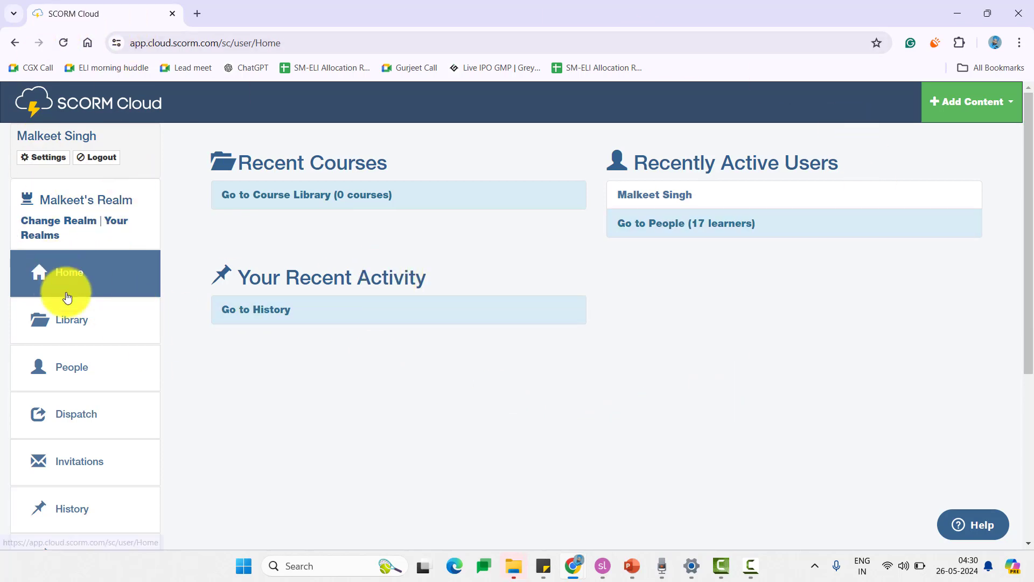
- Look through the Library, People, Dispatches and Invitations pages, then return home
{"action": "left_click", "coordinate": [83, 328]}
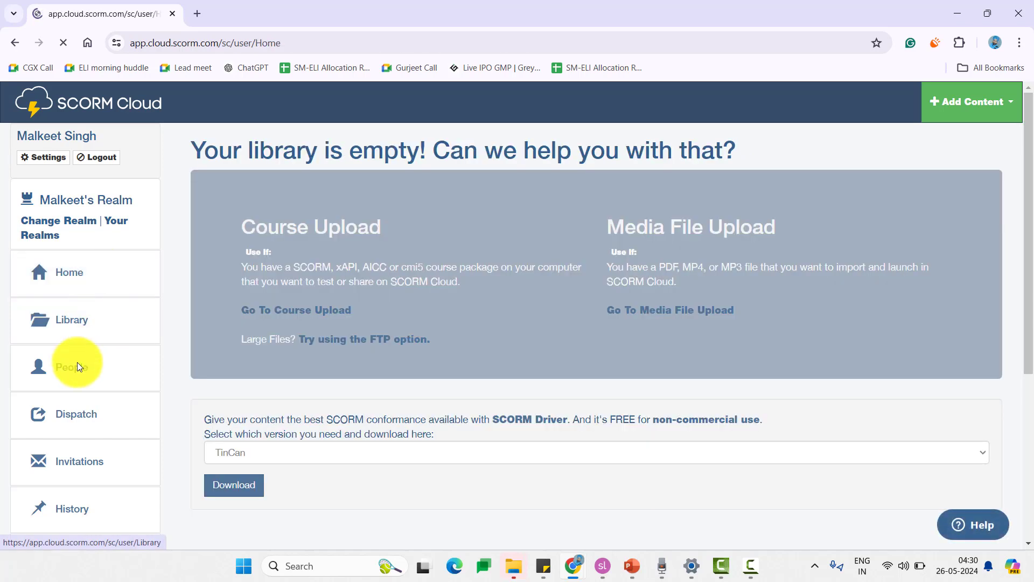
{"action": "left_click", "coordinate": [77, 362]}
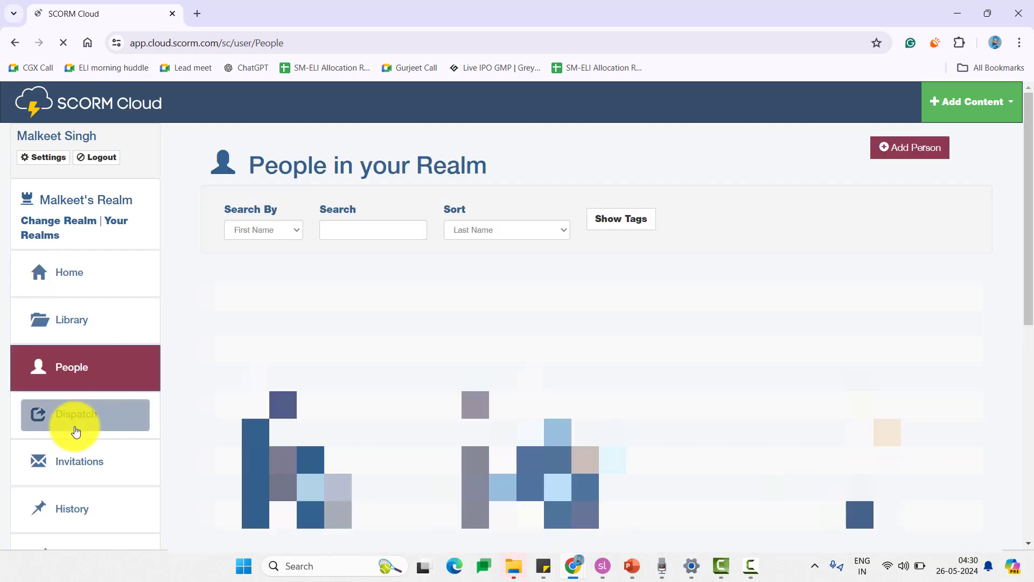
{"action": "left_click", "coordinate": [94, 410]}
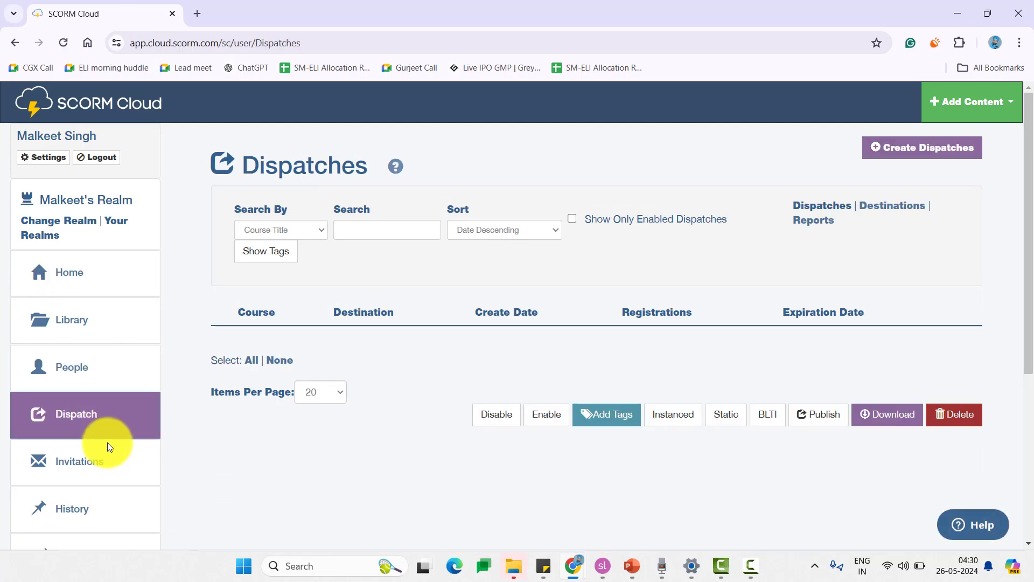
{"action": "left_click", "coordinate": [102, 465]}
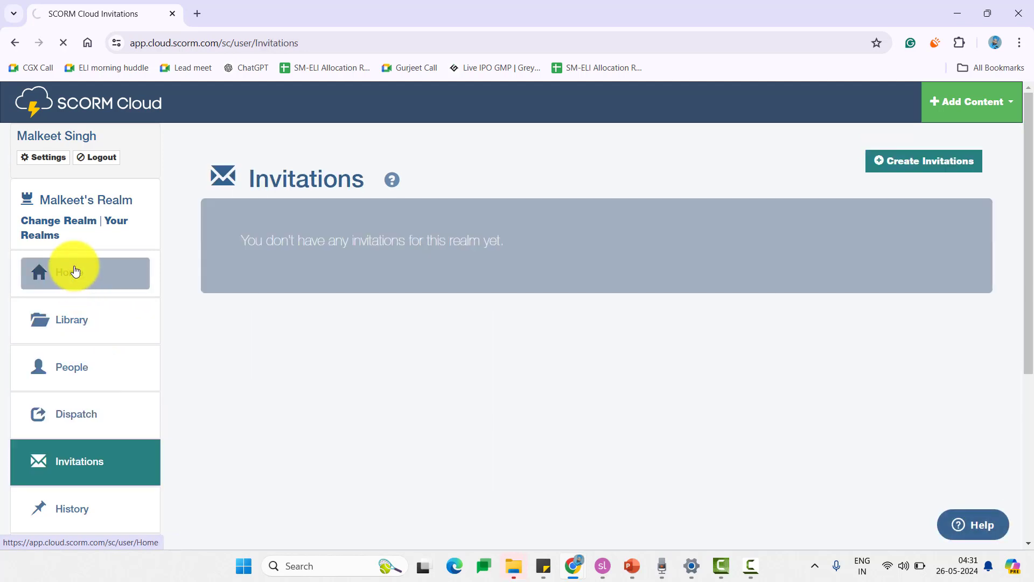
{"action": "left_click", "coordinate": [96, 321]}
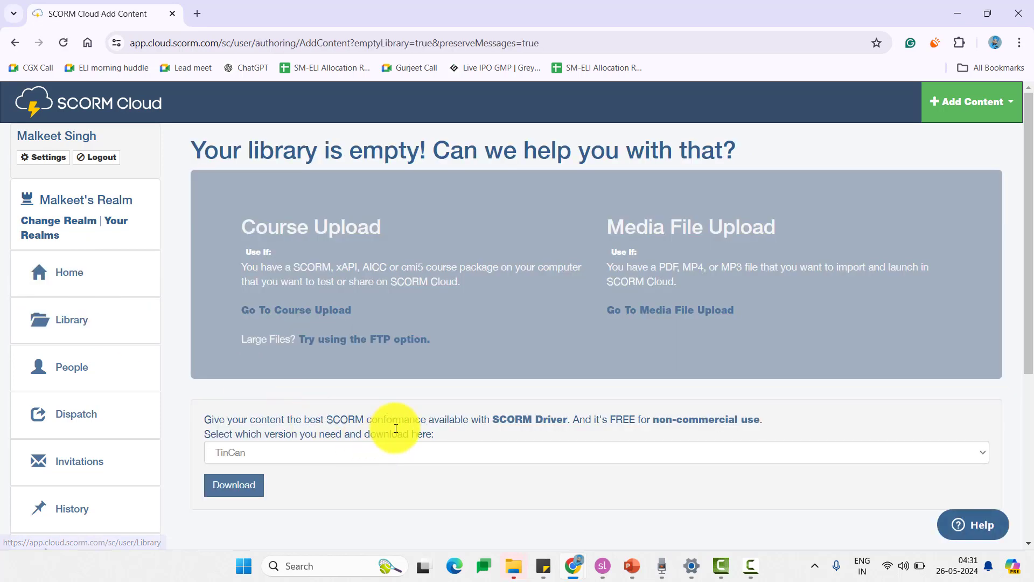
- Select SCORM 1.2 as the SCORM Driver version on the home dashboard
{"action": "scroll", "coordinate": [396, 428], "scroll_direction": "down", "scroll_amount": 1}
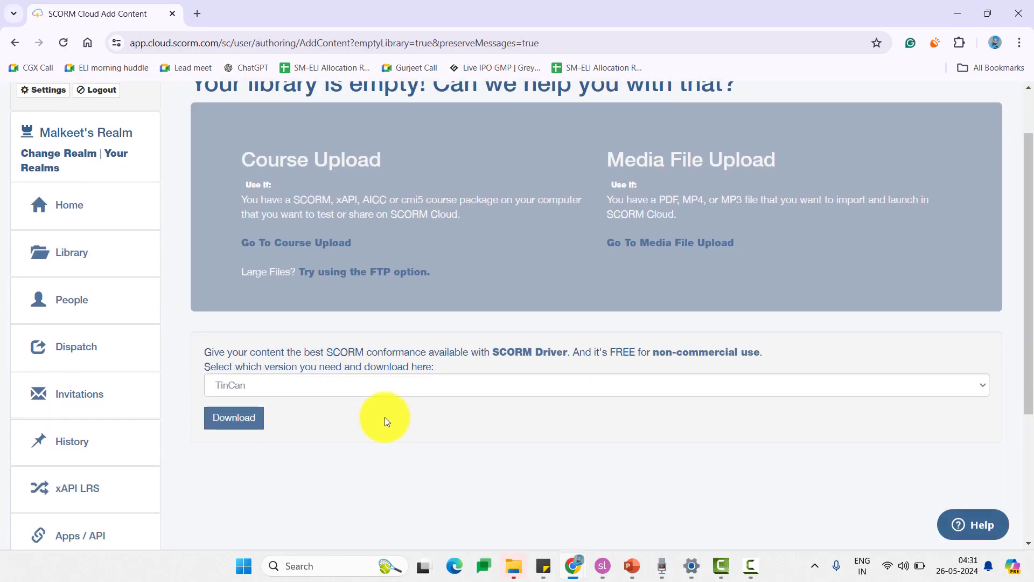
{"action": "left_click", "coordinate": [475, 388]}
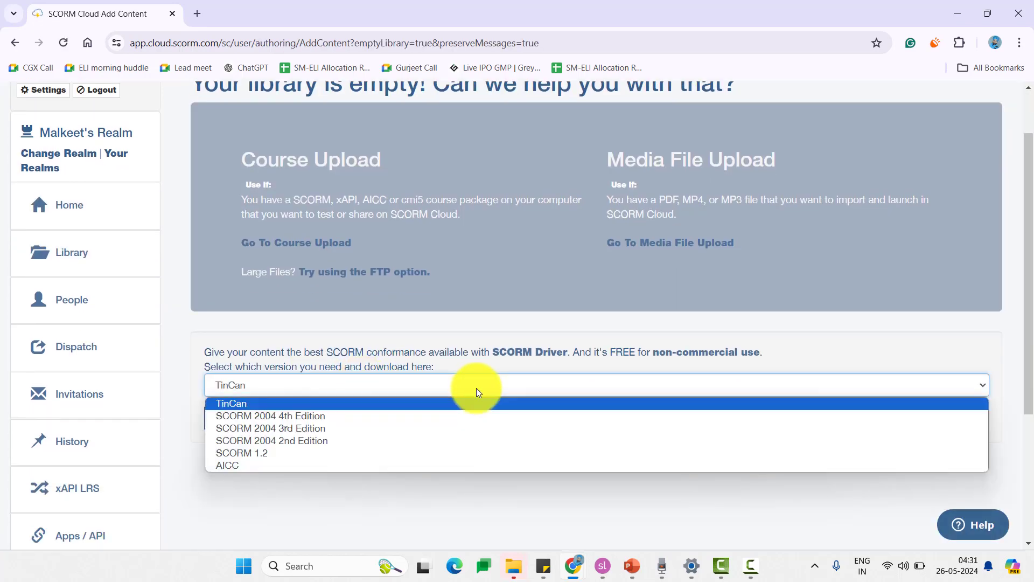
{"action": "left_click", "coordinate": [311, 452]}
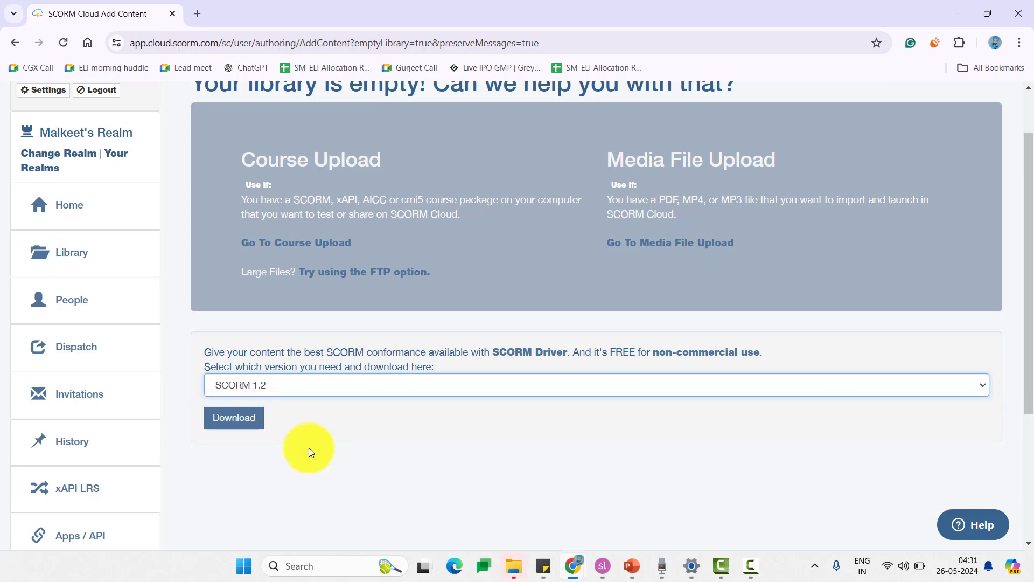
{"action": "scroll", "coordinate": [331, 440], "scroll_direction": "up", "scroll_amount": 2}
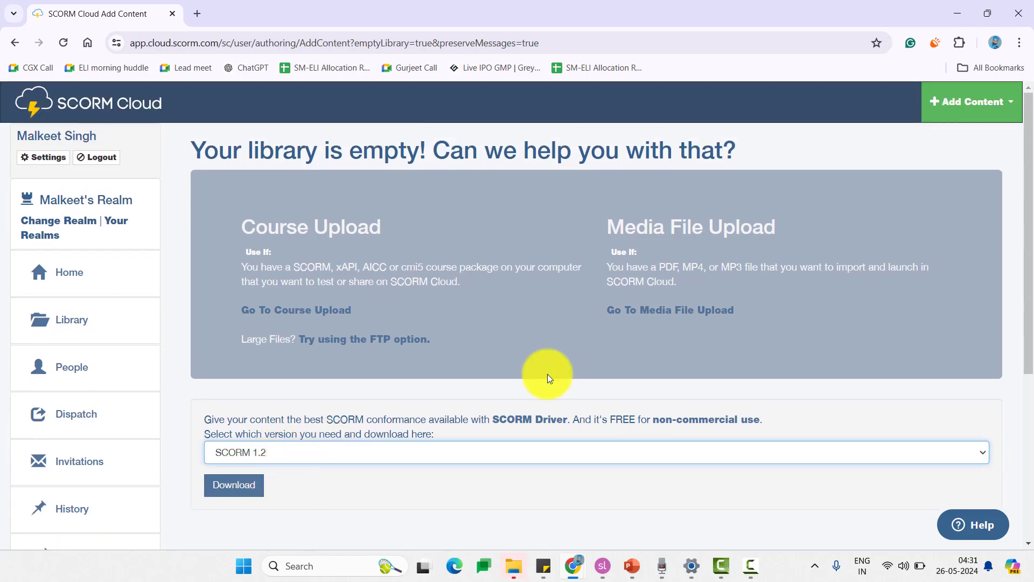
{"action": "left_click", "coordinate": [967, 109]}
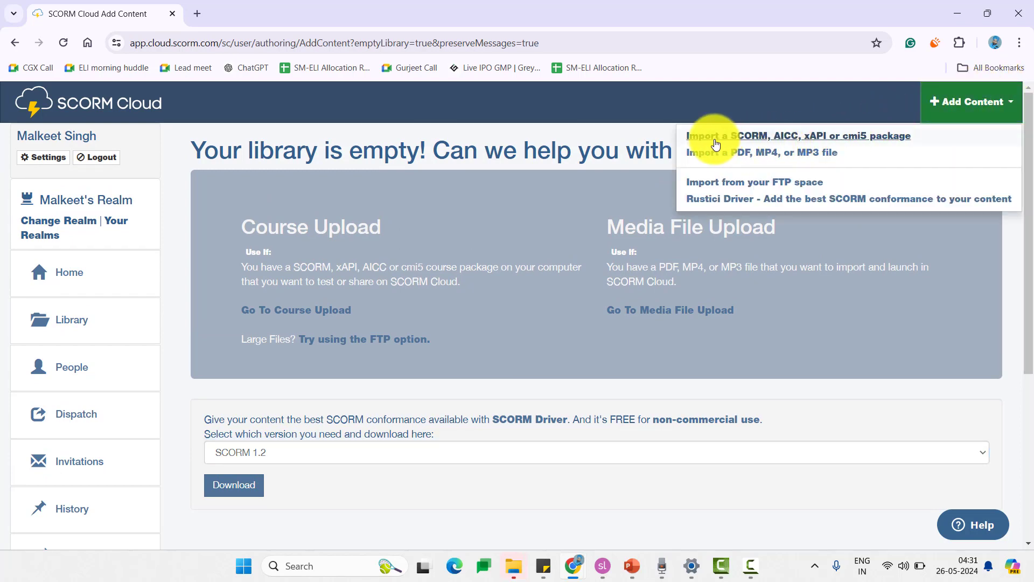
- Start a SCORM package import and point the file picker to the My Articulate Projects folder
{"action": "left_click", "coordinate": [819, 140]}
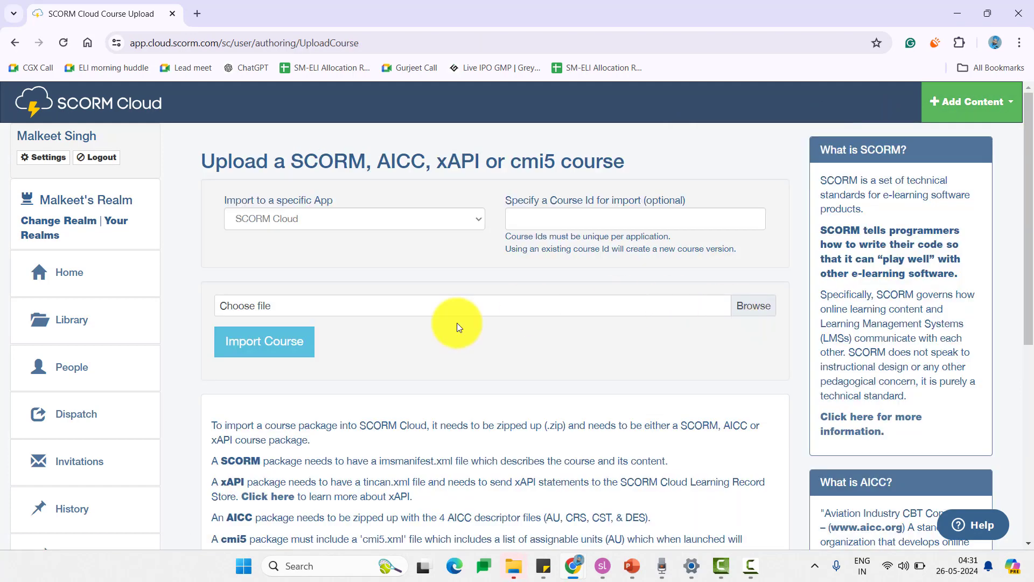
{"action": "left_click", "coordinate": [741, 310]}
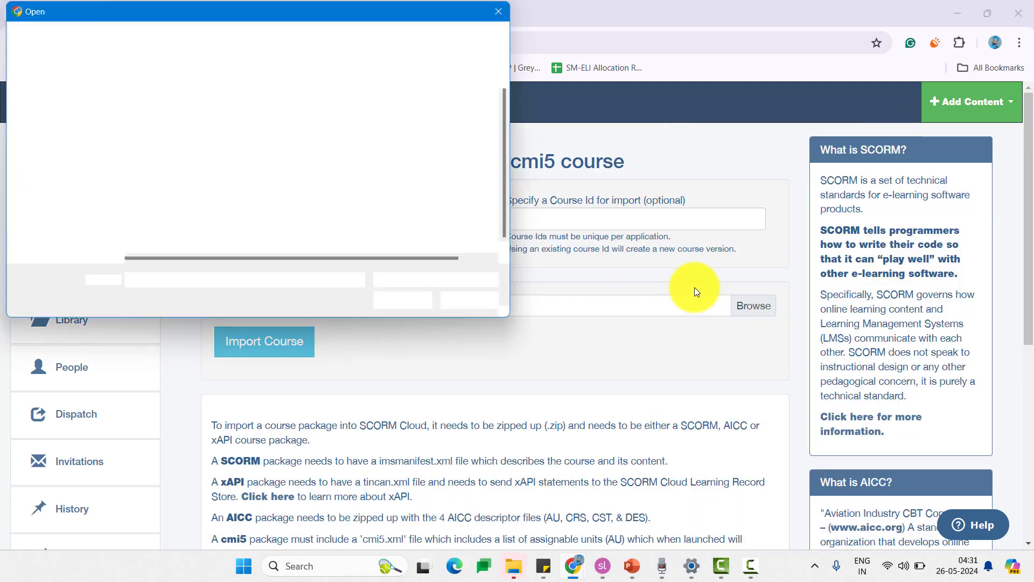
{"action": "key", "text": "super+Tab"}
{"action": "left_click", "coordinate": [436, 65]}
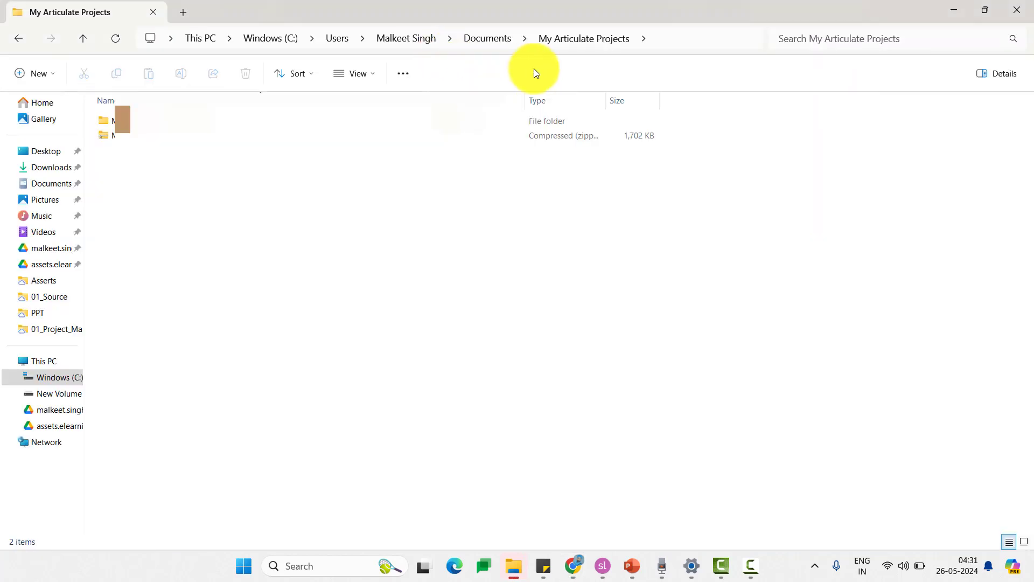
{"action": "left_click", "coordinate": [701, 36]}
{"action": "key", "text": "ctrl+c"}
{"action": "key", "text": "alt+Tab"}
{"action": "key", "text": "ctrl+v"}
{"action": "key", "text": "Return"}
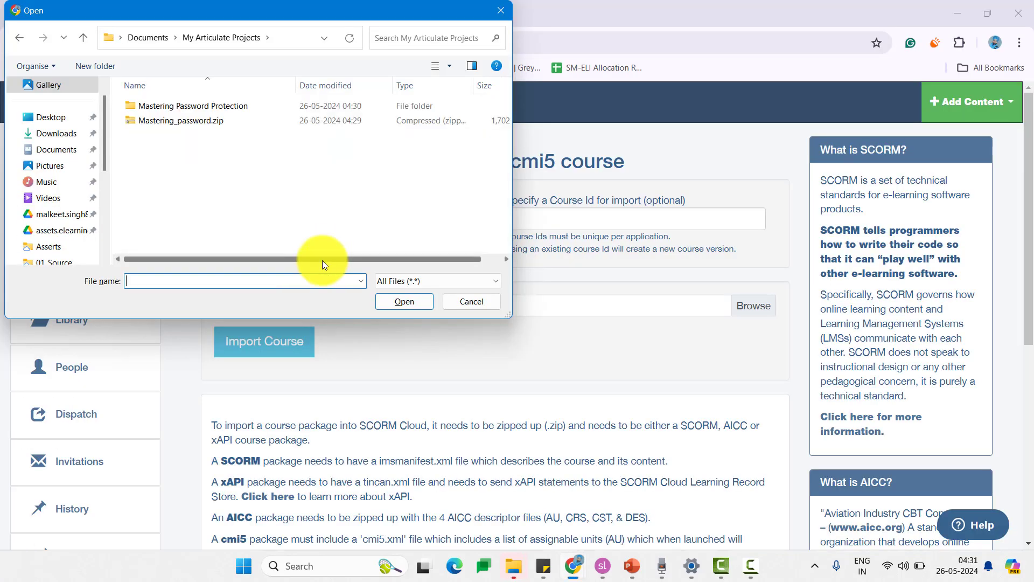
- Choose Mastering_password.zip and import it as a course
{"action": "left_click", "coordinate": [205, 119]}
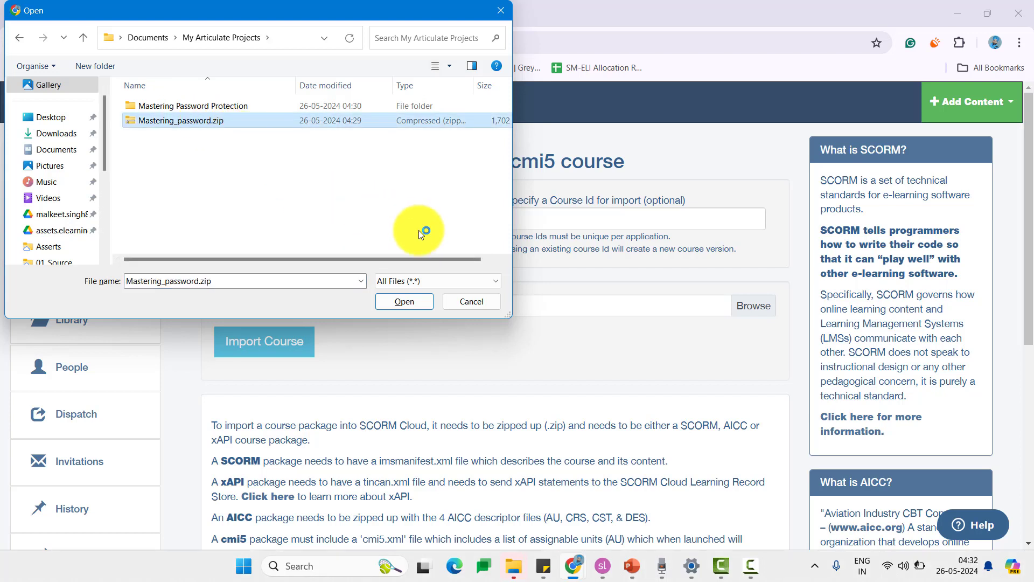
{"action": "left_click", "coordinate": [415, 301]}
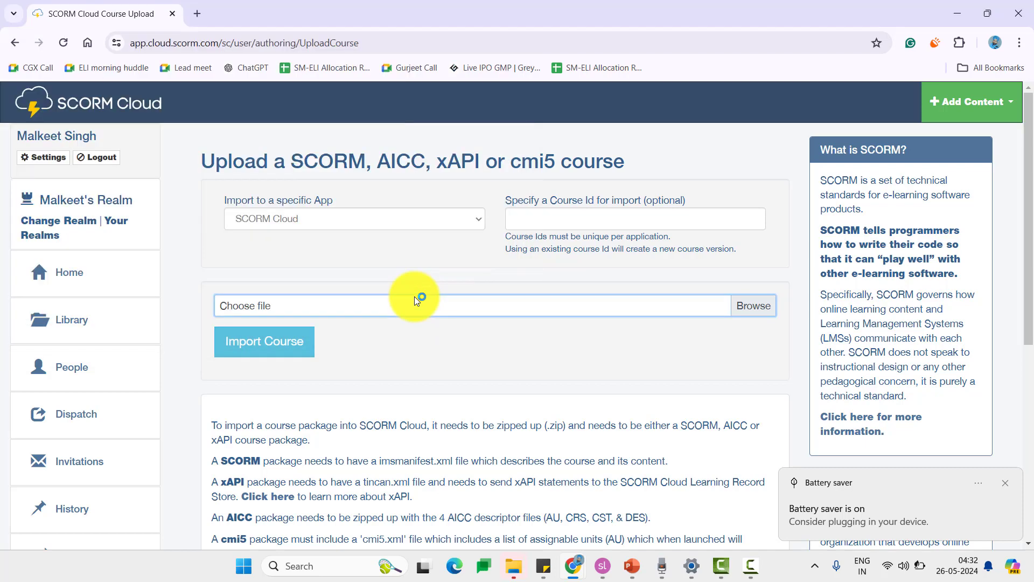
{"action": "left_click", "coordinate": [266, 345]}
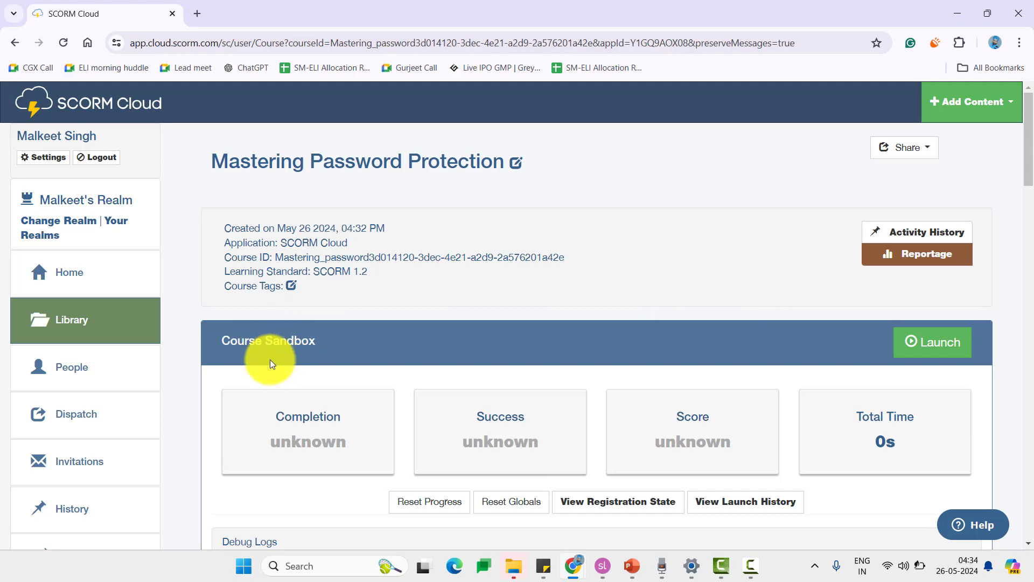
- Launch the Mastering Password Protection course from its SCORM Cloud Course Sandbox
{"action": "scroll", "coordinate": [270, 359], "scroll_direction": "down", "scroll_amount": 1}
{"action": "scroll", "coordinate": [271, 360], "scroll_direction": "down", "scroll_amount": 7}
{"action": "scroll", "coordinate": [272, 356], "scroll_direction": "up", "scroll_amount": 6}
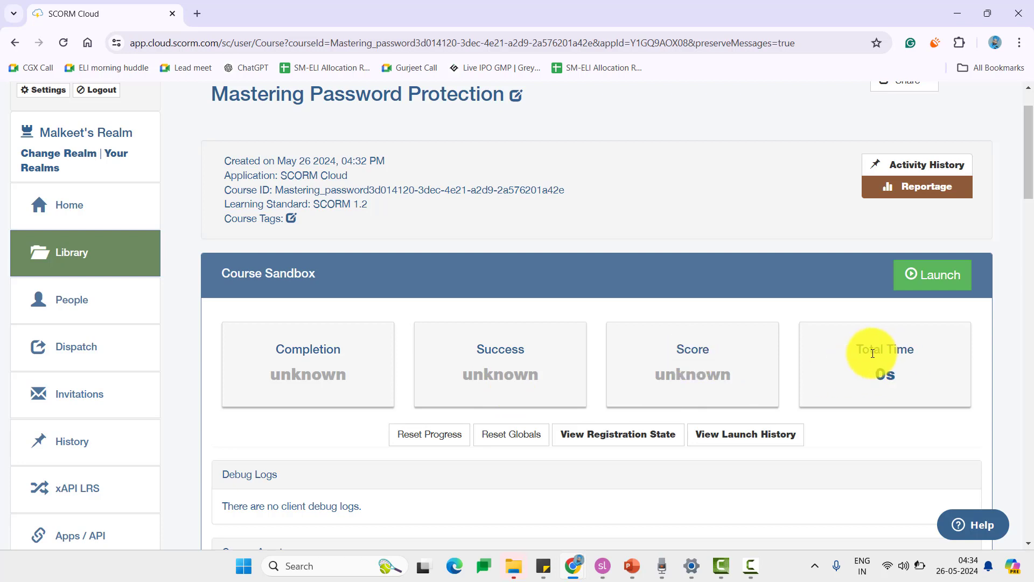
{"action": "left_click", "coordinate": [925, 278]}
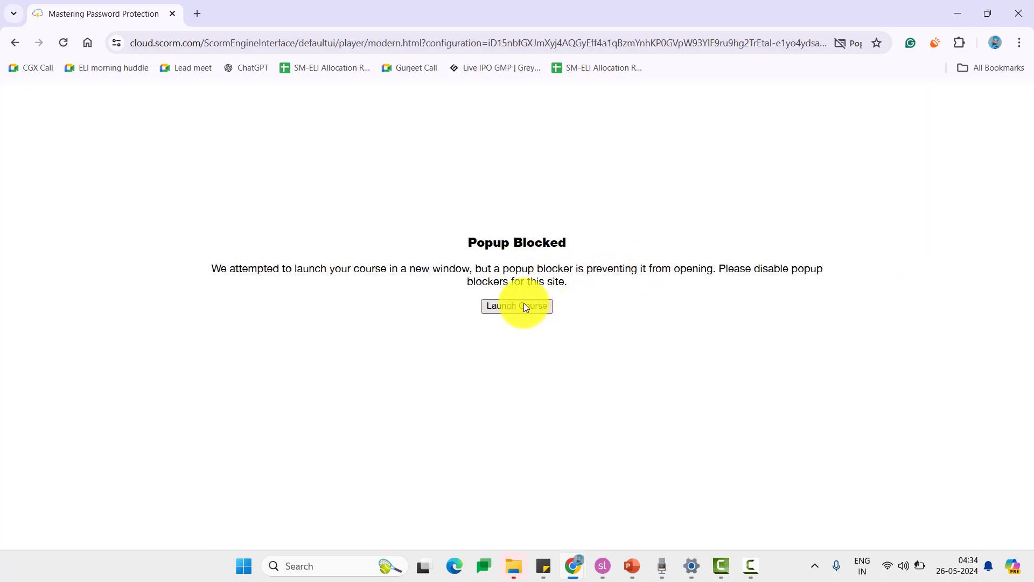
- Open the course window, try a wrong password, then start with the correct password and close it
{"action": "left_click", "coordinate": [518, 305]}
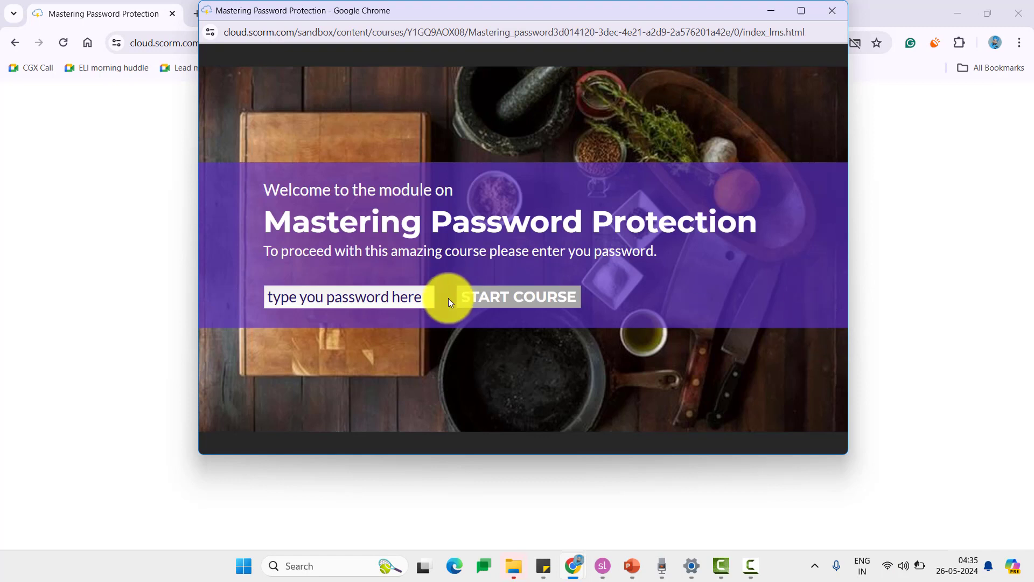
{"action": "left_click", "coordinate": [414, 295]}
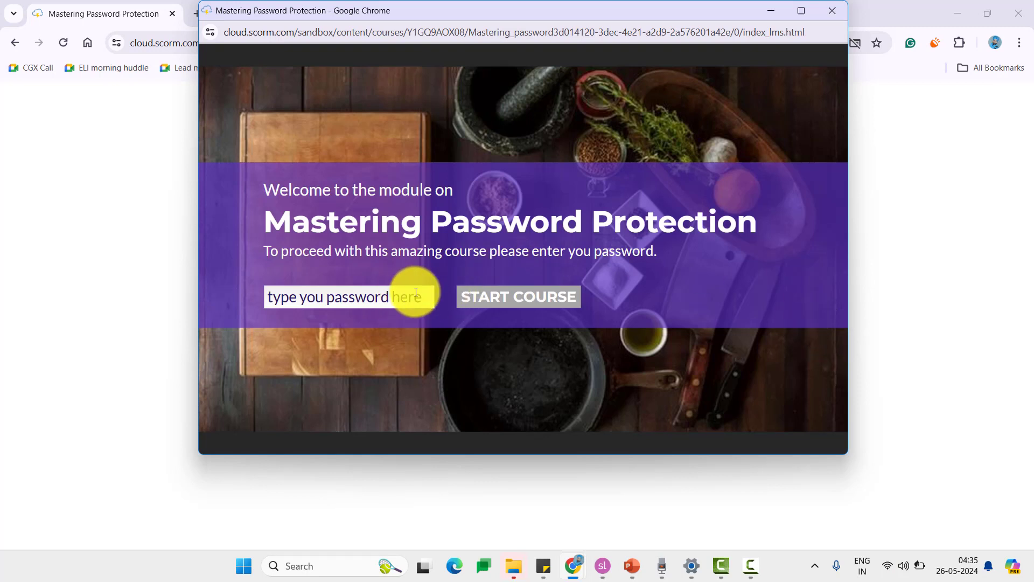
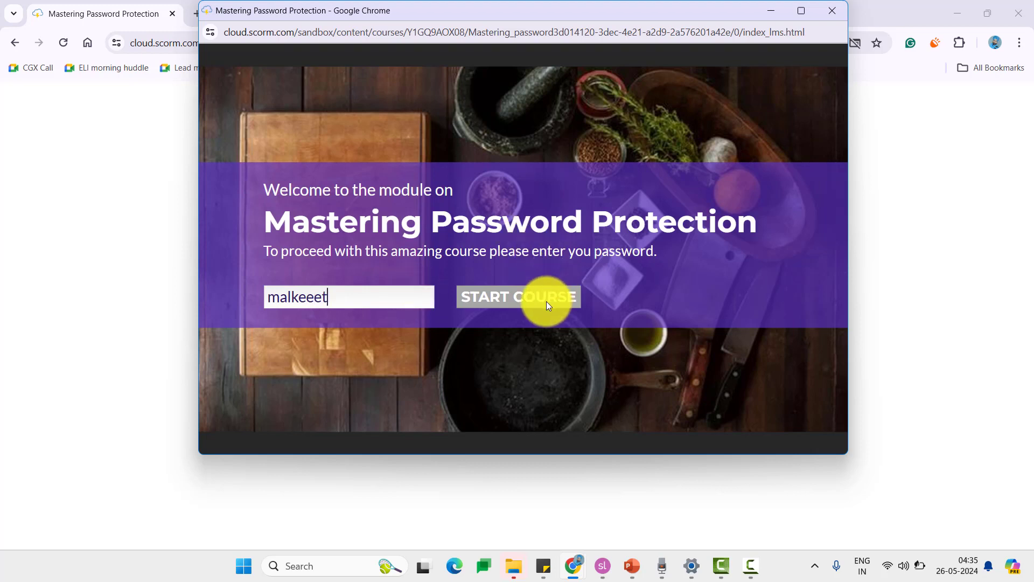
{"action": "left_click", "coordinate": [546, 302]}
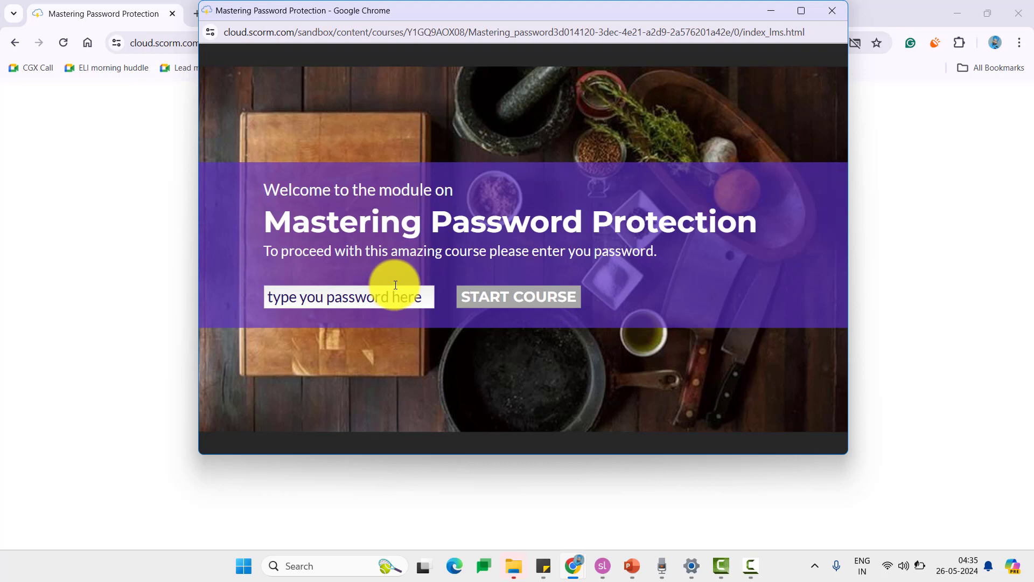
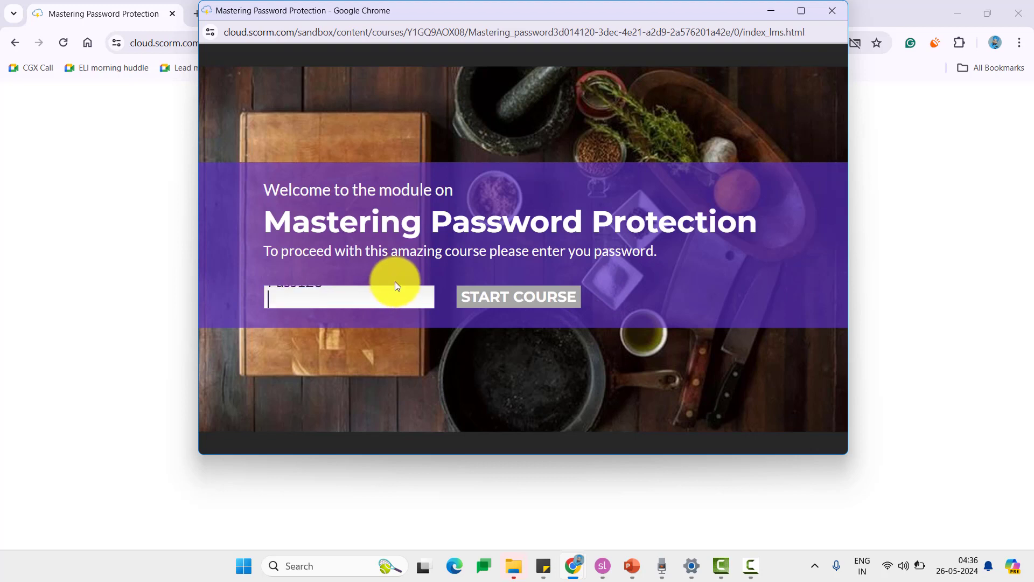
{"action": "left_click", "coordinate": [520, 298]}
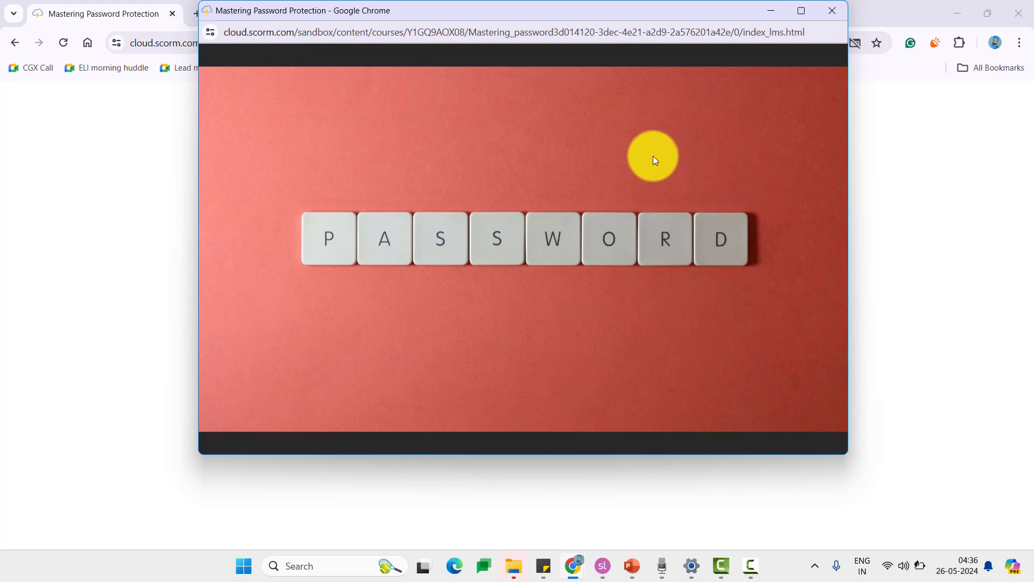
{"action": "left_click", "coordinate": [832, 11]}
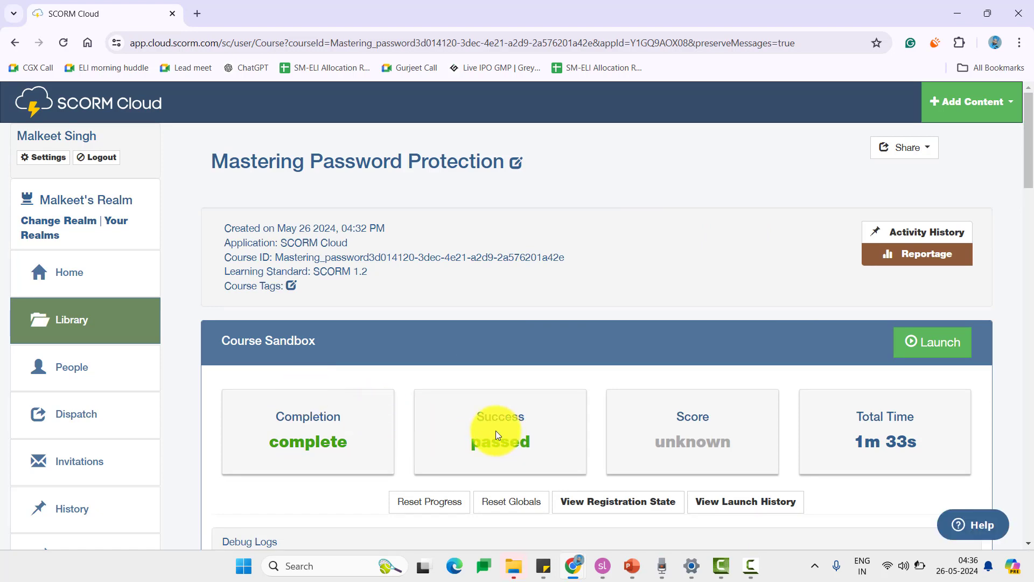
- Scroll down the course page to review the complete, passed, 1m 33s sandbox results
{"action": "scroll", "coordinate": [496, 431], "scroll_direction": "down", "scroll_amount": 4}
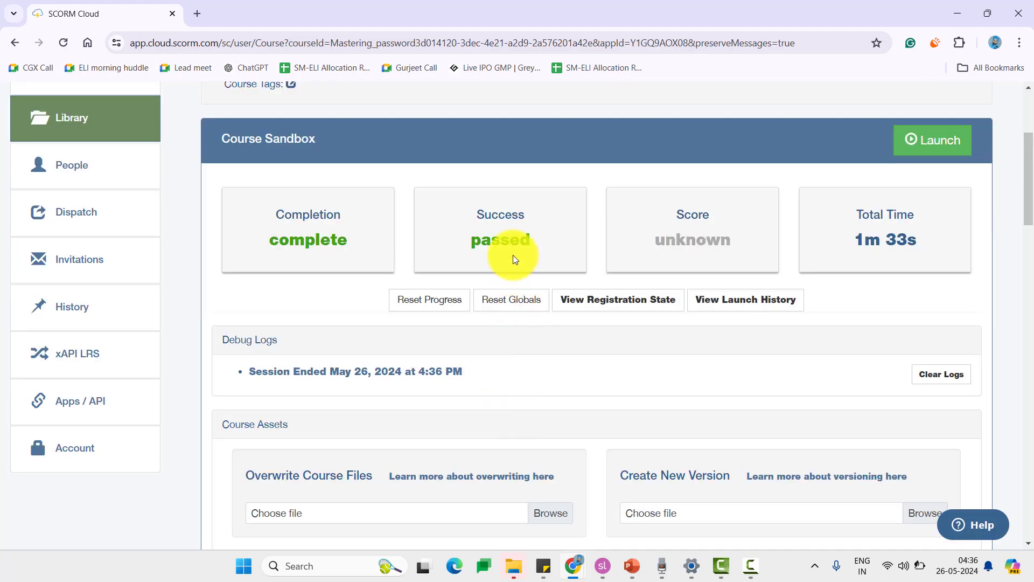
- In Storyline's publish Reporting and Tracking, set 'Report status to LMS as' to Completed/Incomplete
{"action": "left_click", "coordinate": [603, 566]}
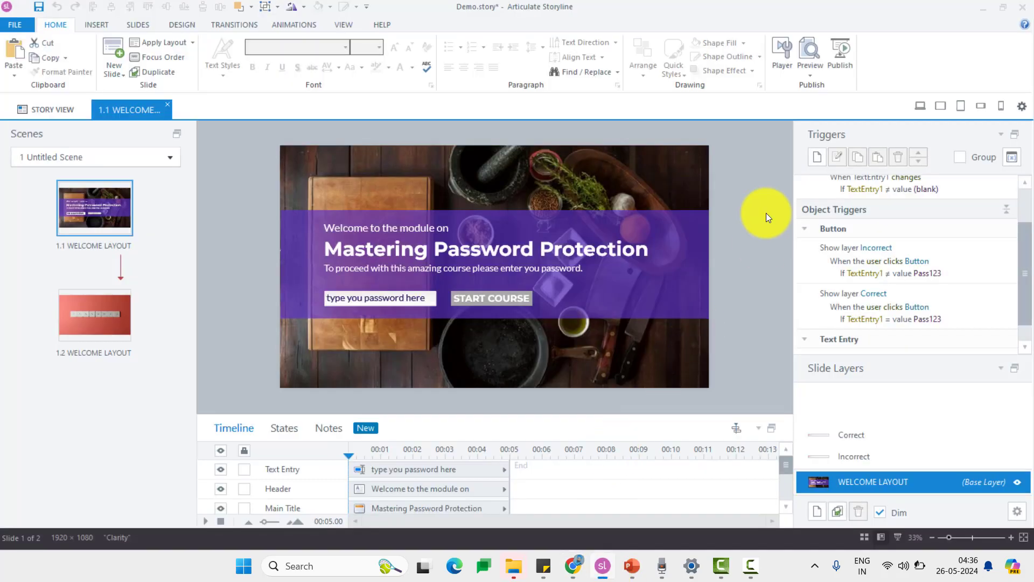
{"action": "left_click", "coordinate": [841, 53]}
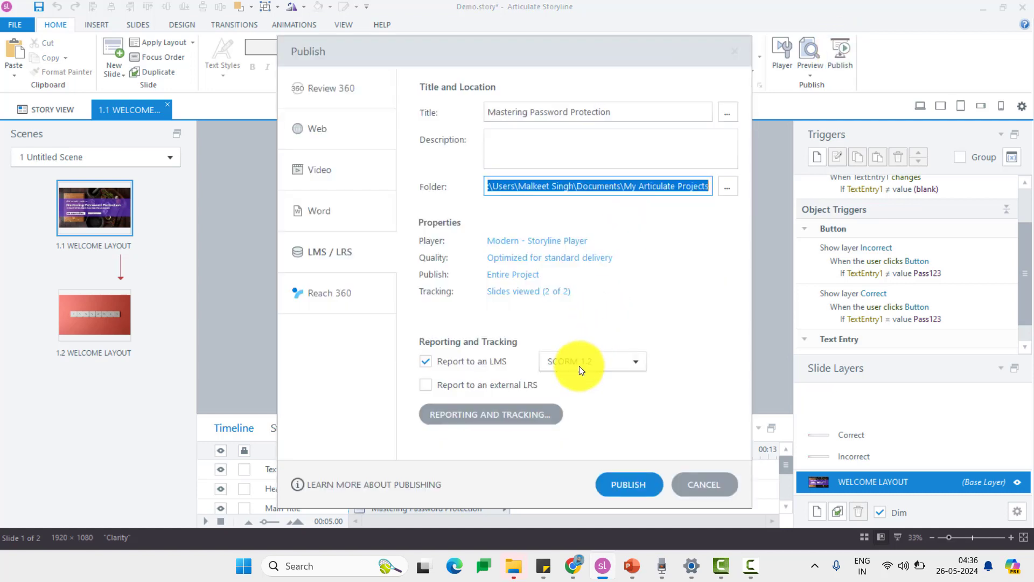
{"action": "left_click", "coordinate": [524, 415]}
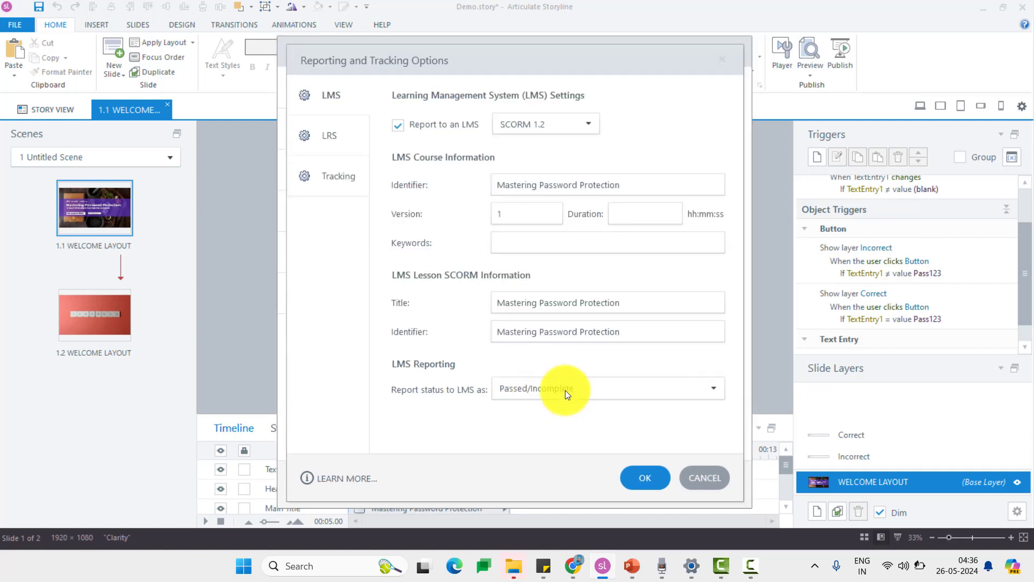
{"action": "left_click", "coordinate": [618, 395]}
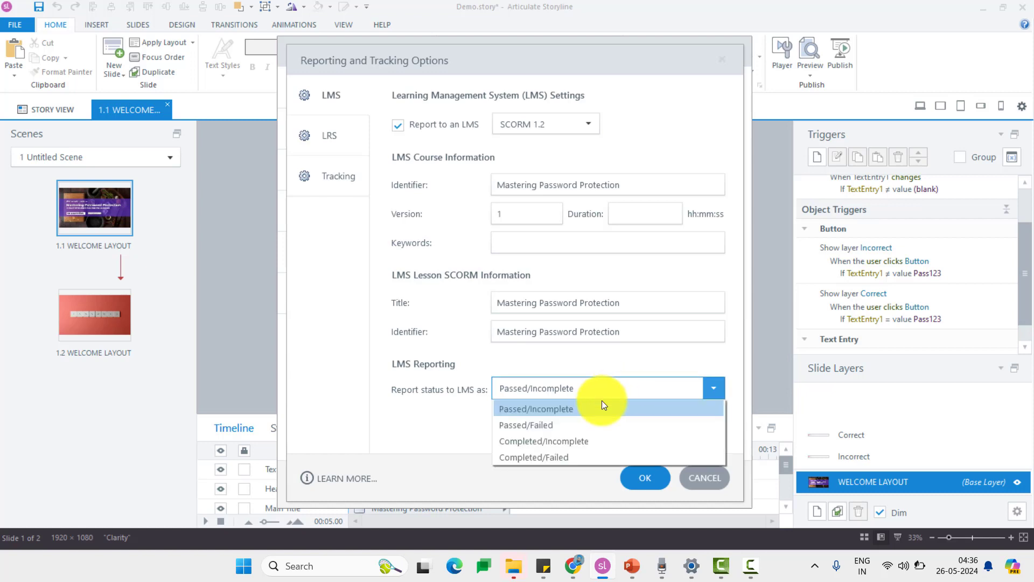
{"action": "left_click", "coordinate": [590, 445]}
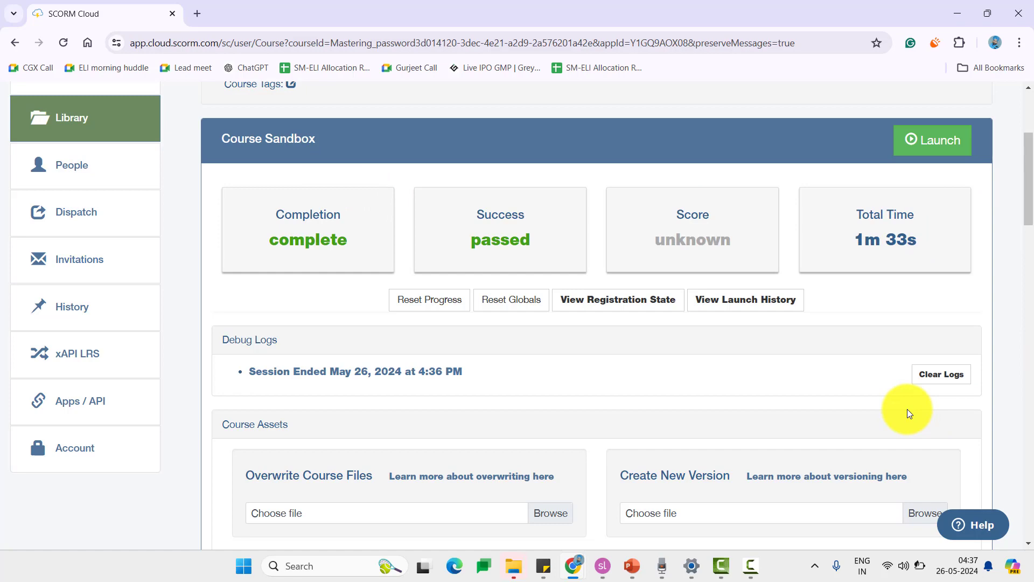
{"action": "scroll", "coordinate": [901, 366], "scroll_direction": "down", "scroll_amount": 3}
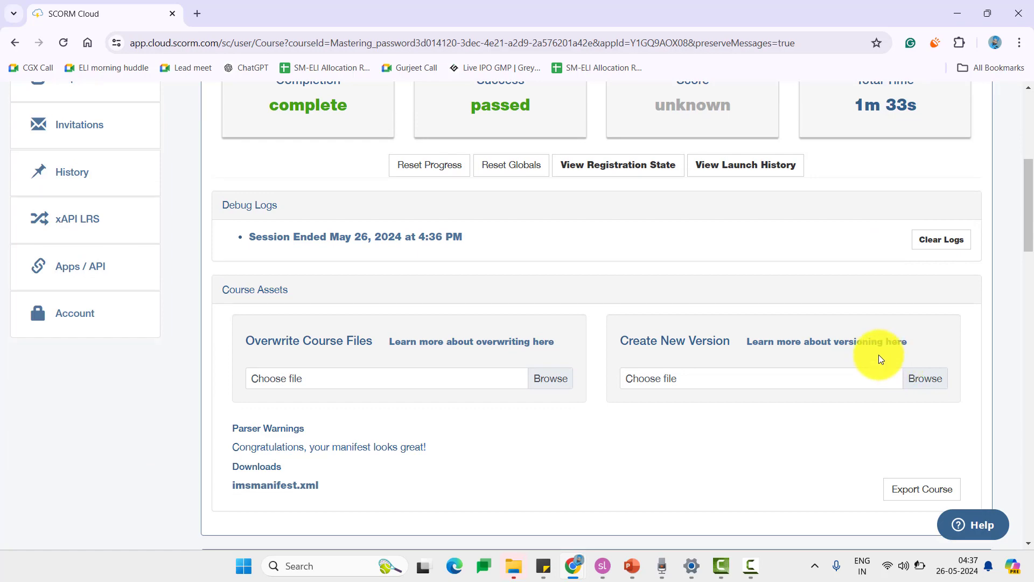
{"action": "scroll", "coordinate": [878, 355], "scroll_direction": "down", "scroll_amount": 1}
{"action": "scroll", "coordinate": [876, 354], "scroll_direction": "up", "scroll_amount": 1}
{"action": "scroll", "coordinate": [877, 355], "scroll_direction": "down", "scroll_amount": 7}
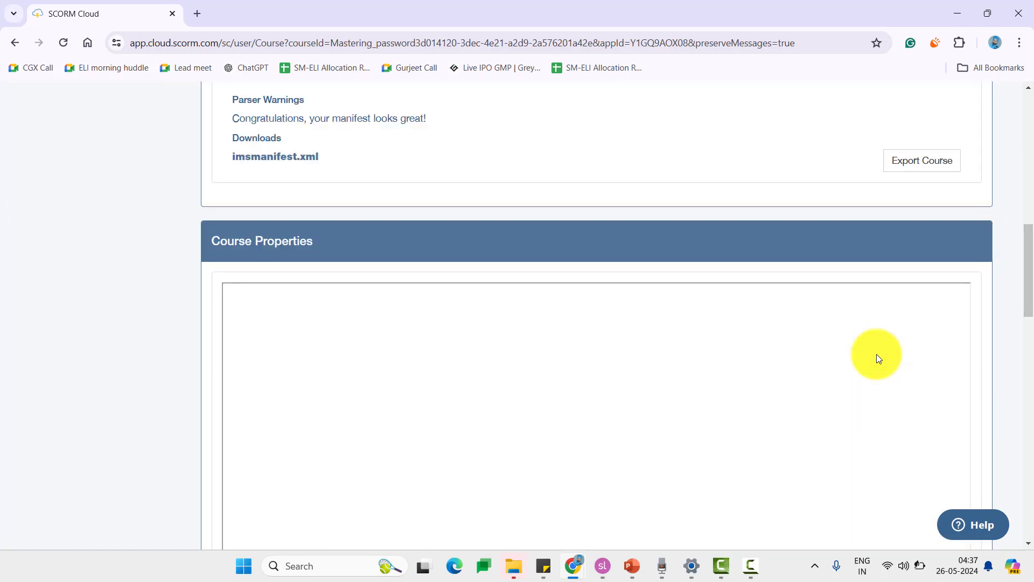
{"action": "scroll", "coordinate": [876, 355], "scroll_direction": "down", "scroll_amount": 2}
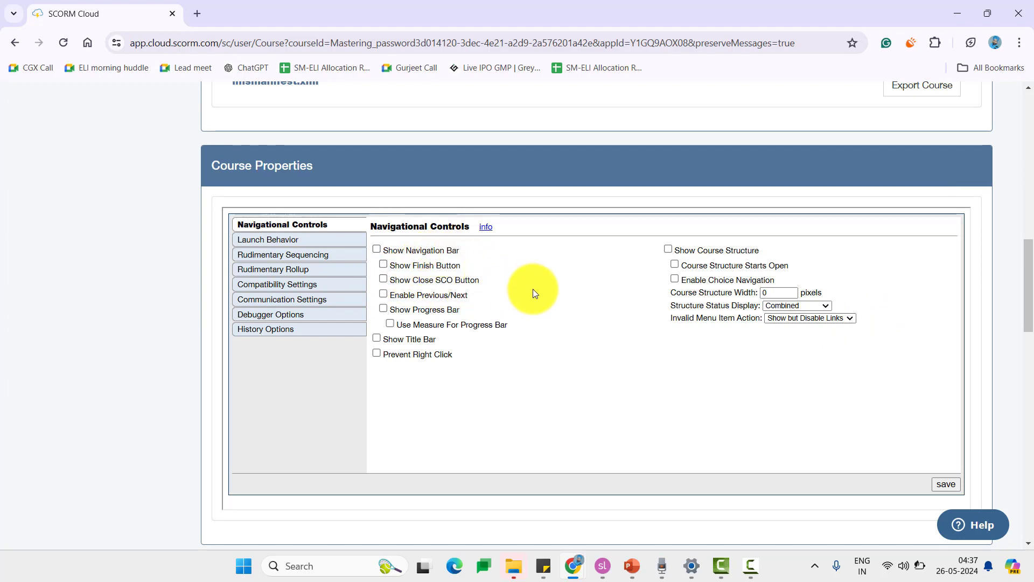
{"action": "scroll", "coordinate": [528, 293], "scroll_direction": "down", "scroll_amount": 5}
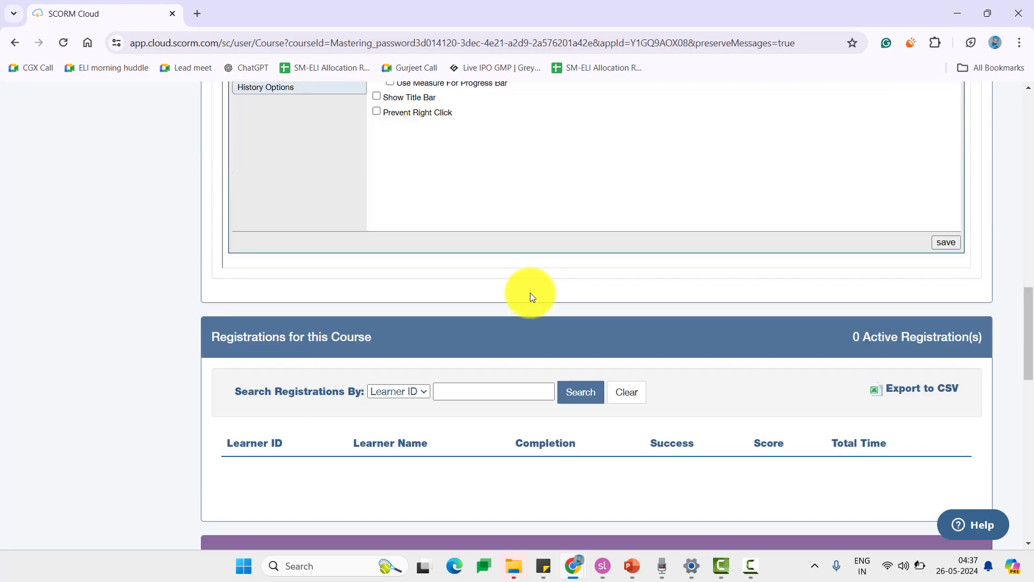
{"action": "scroll", "coordinate": [530, 293], "scroll_direction": "down", "scroll_amount": 1}
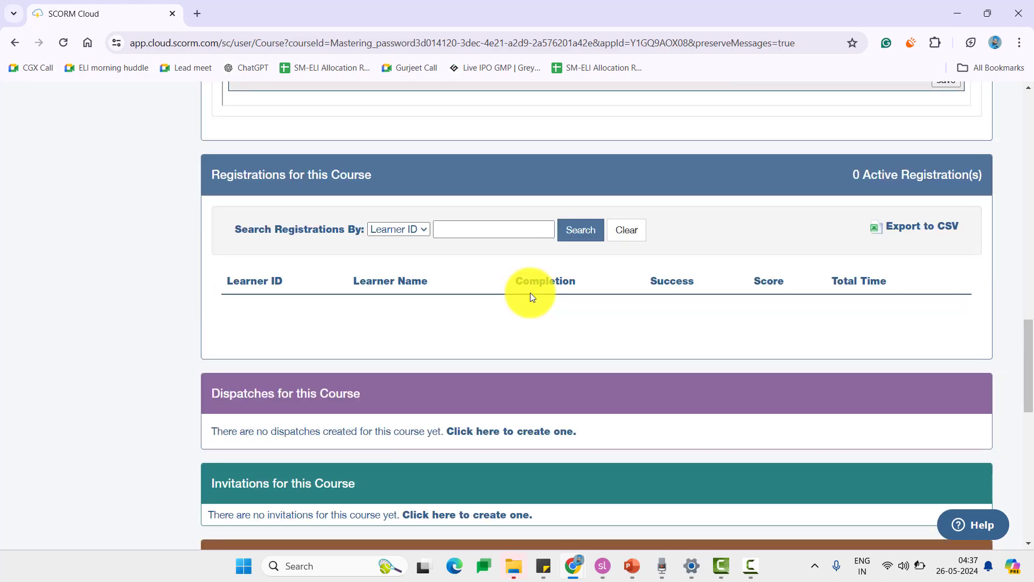